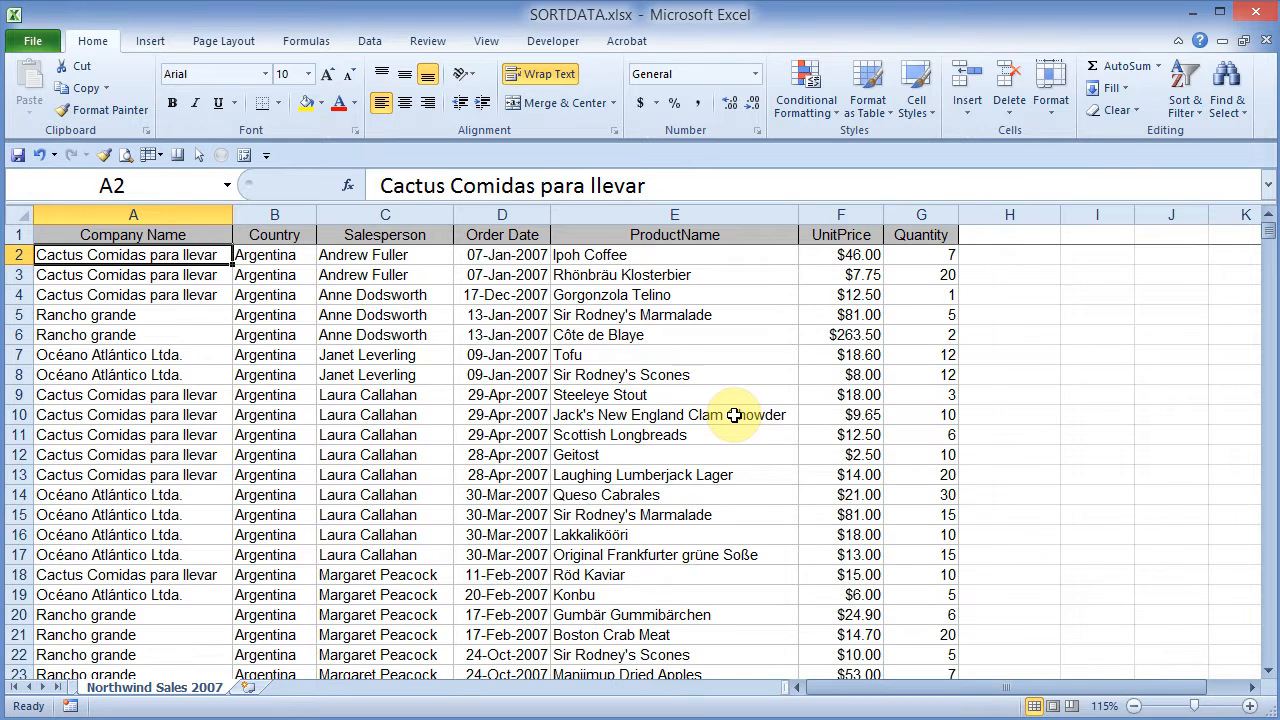
- Check the extent of the data, then name the ProductName data range E2:E2156 as prodname
key("ctrl+Down")
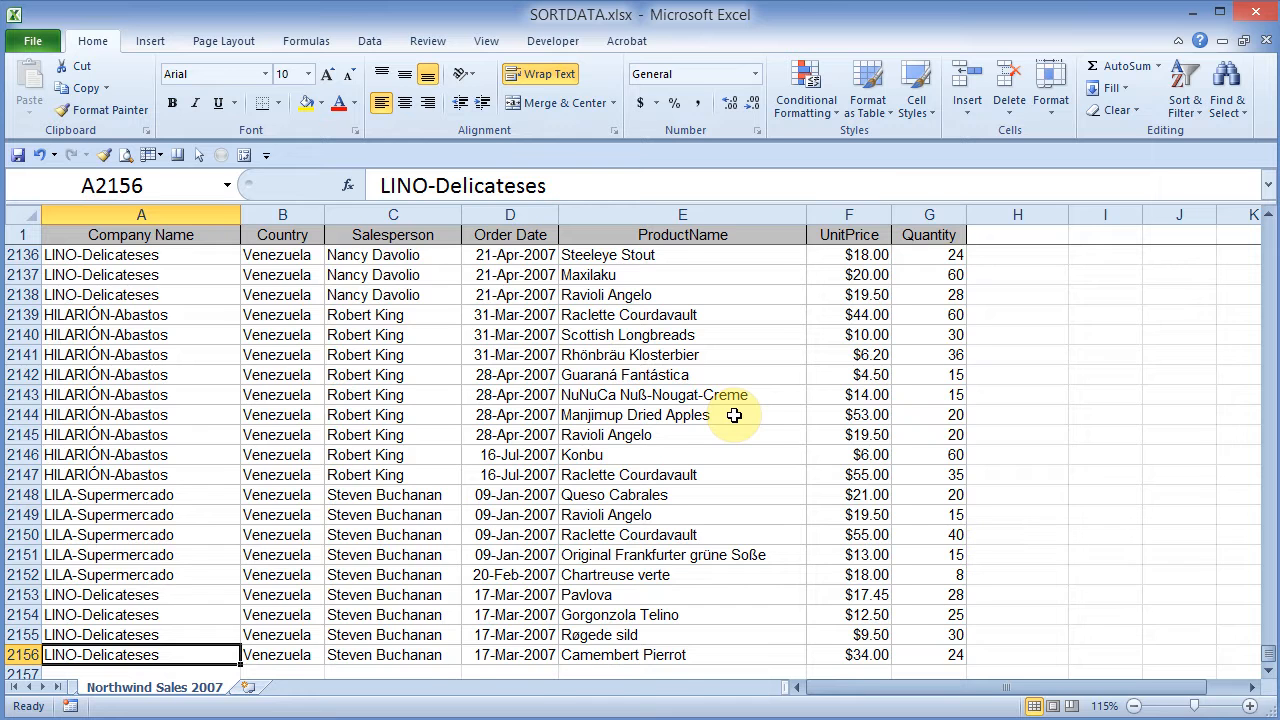
key("ctrl+Home")
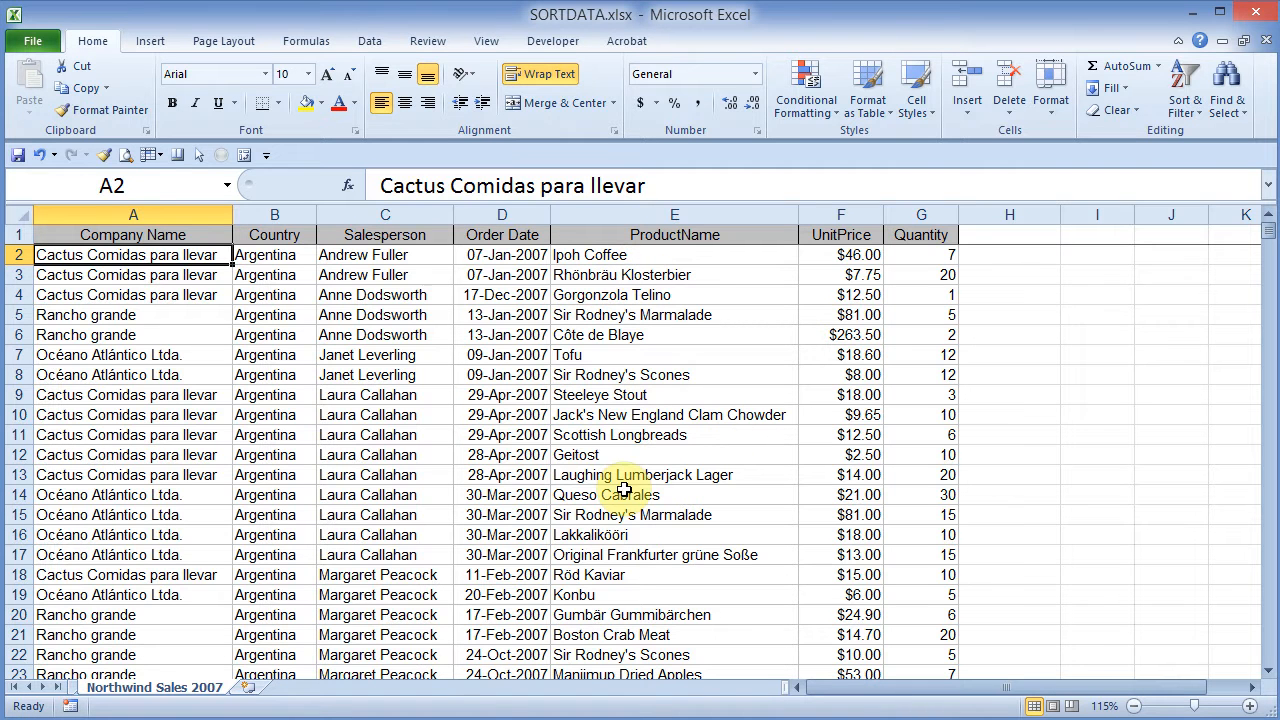
left_click(630, 257)
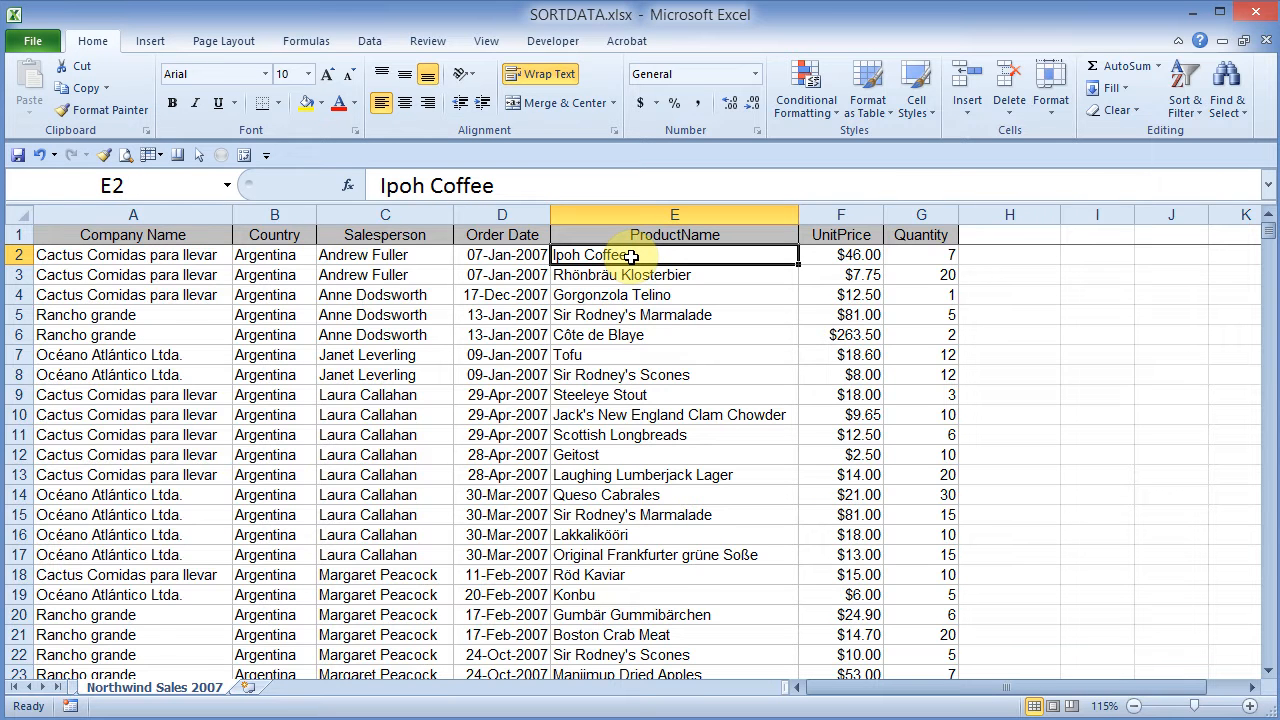
key("ctrl+shift+Down")
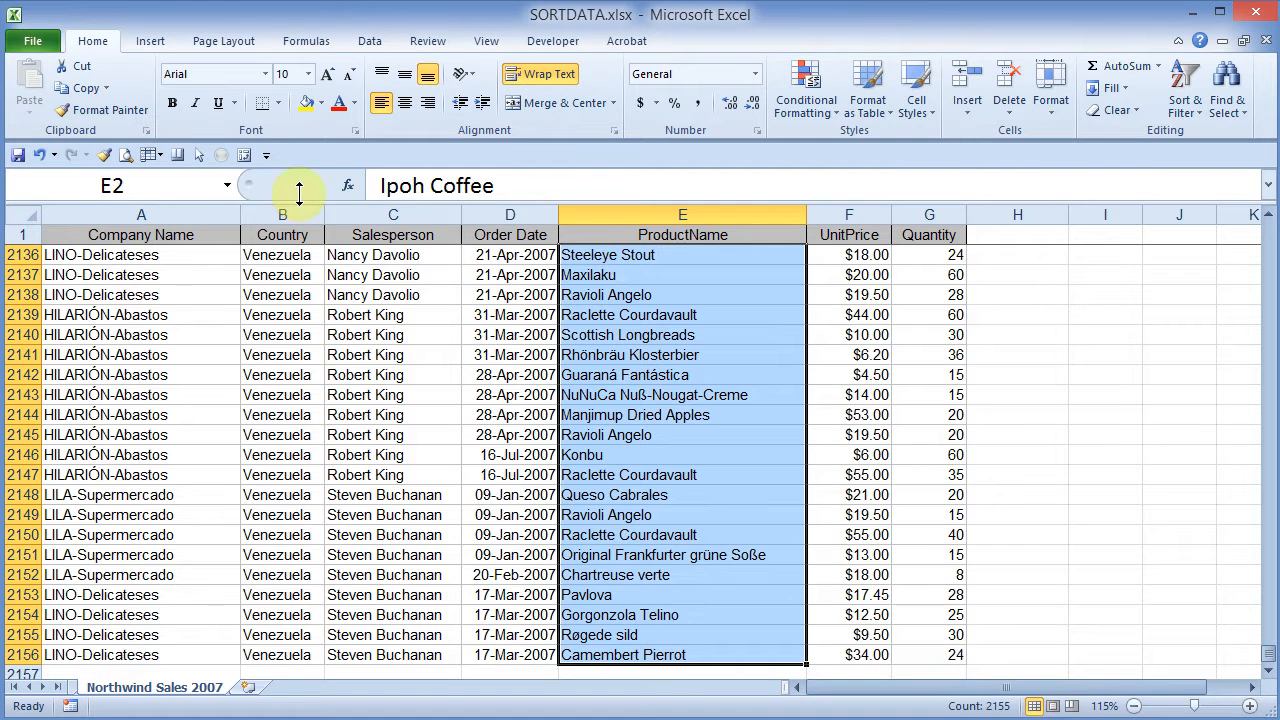
left_click(111, 183)
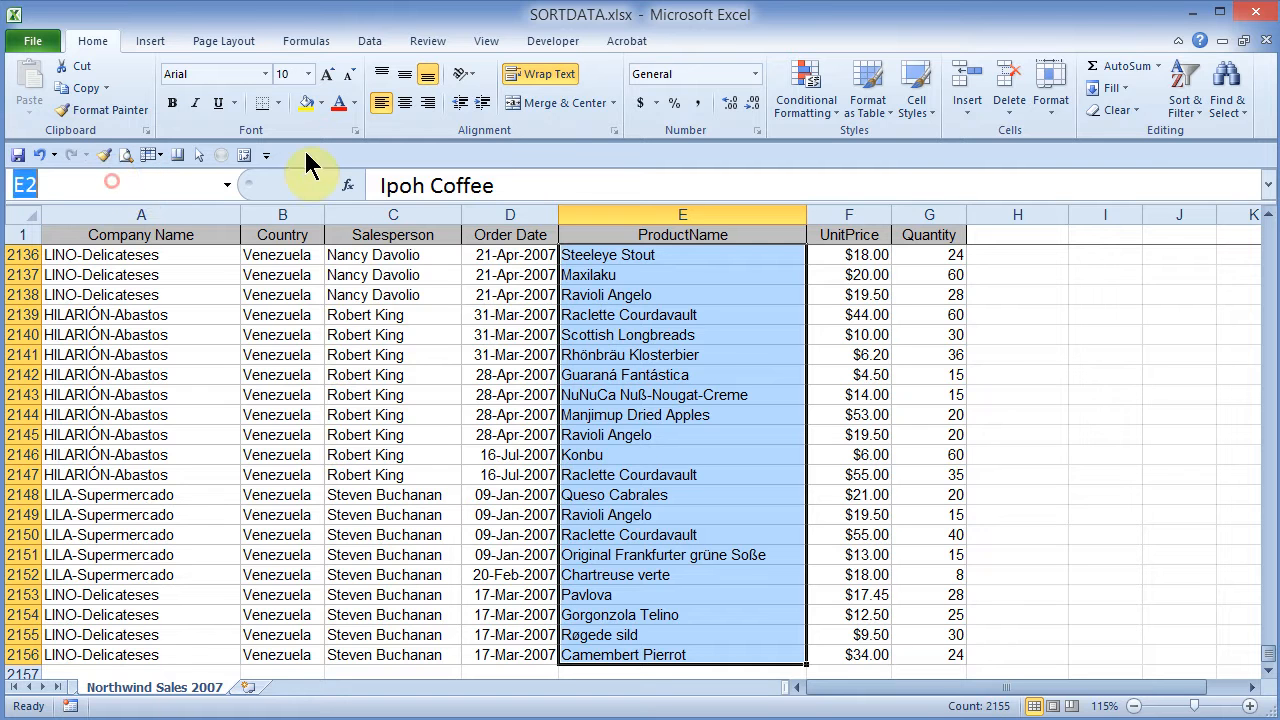
type("prod")
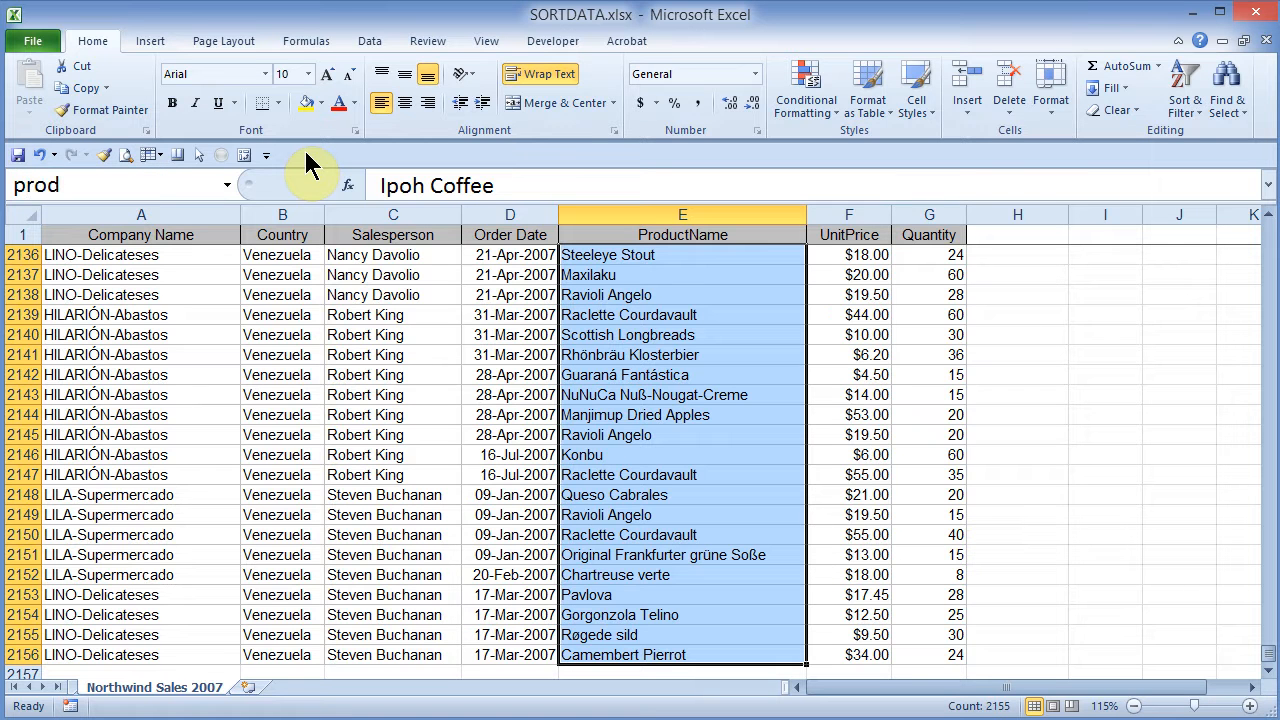
type("name")
key("Return")
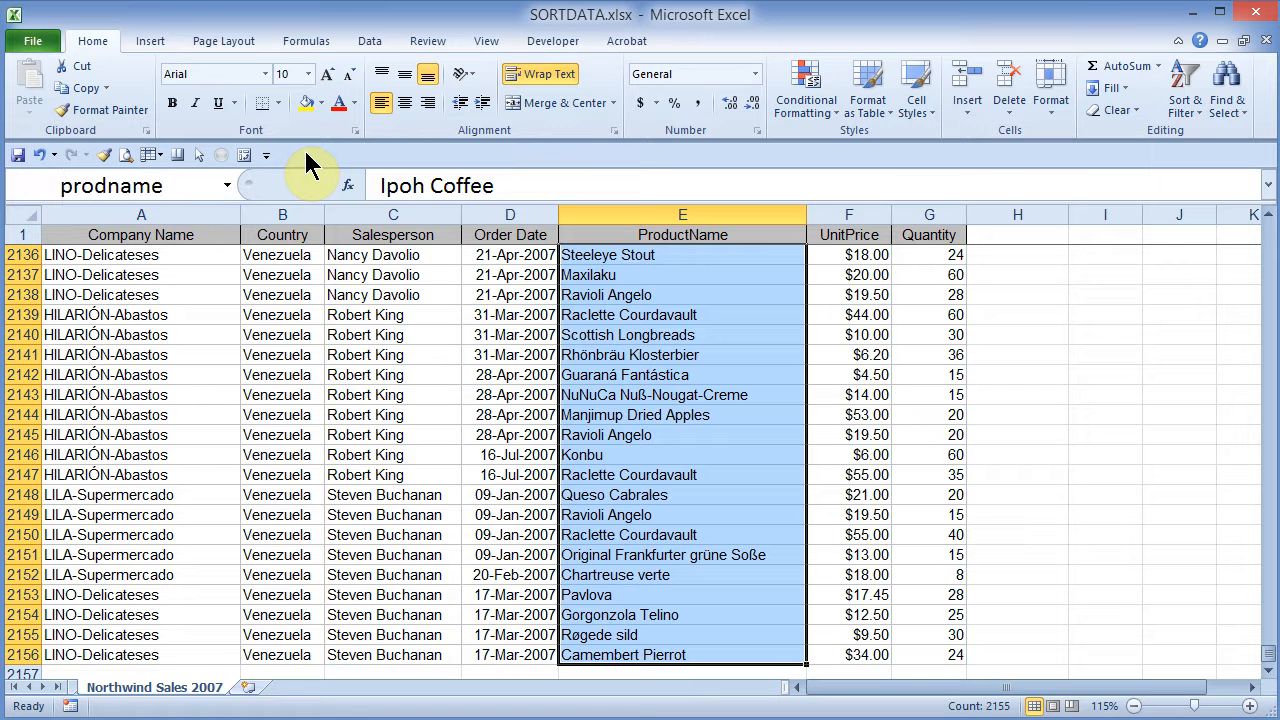
left_click(694, 270)
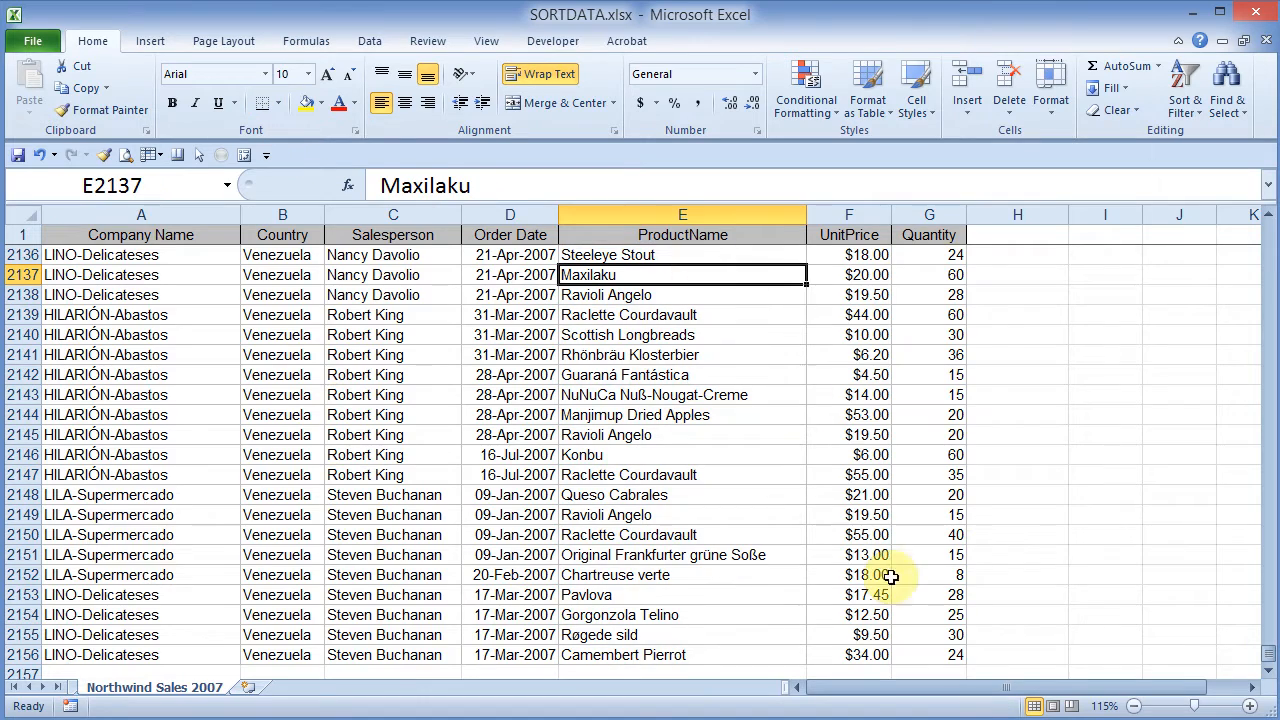
- Enter =sum(1/(countif(prodname,prodname))) as an array formula in cell I2137 to count the unique product names
left_click_drag(960, 688, 1008, 688)
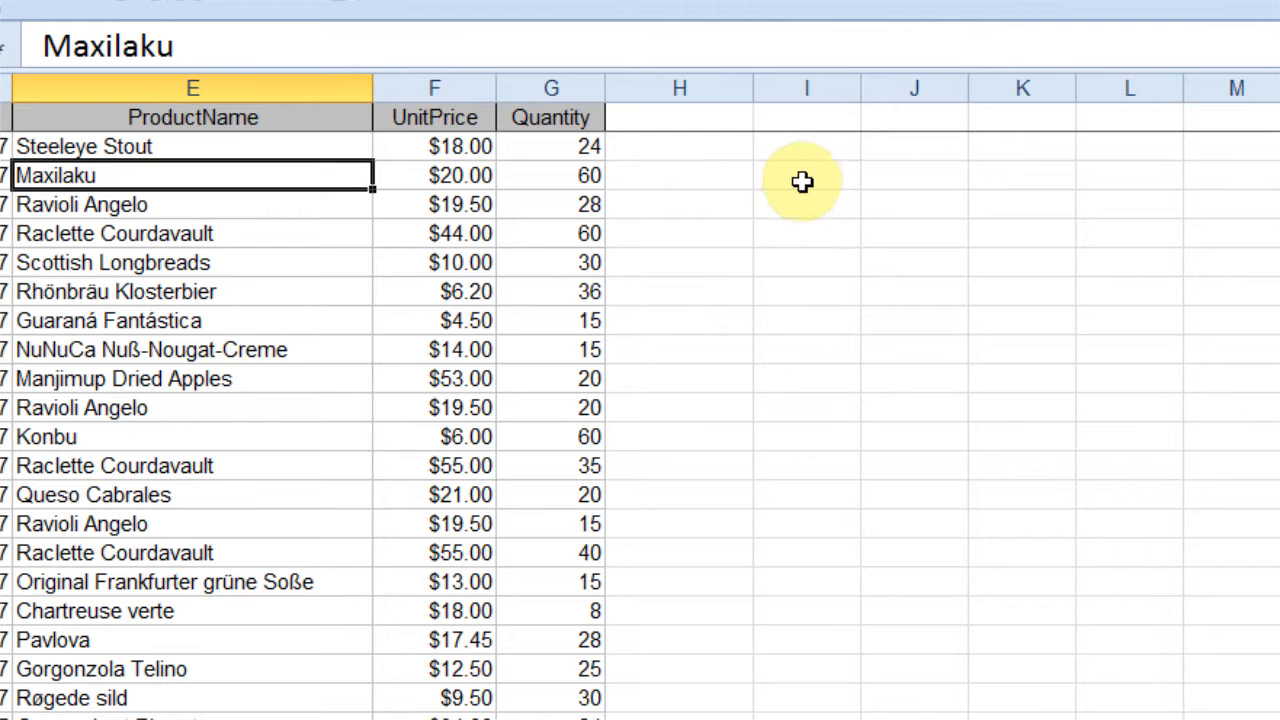
left_click(805, 178)
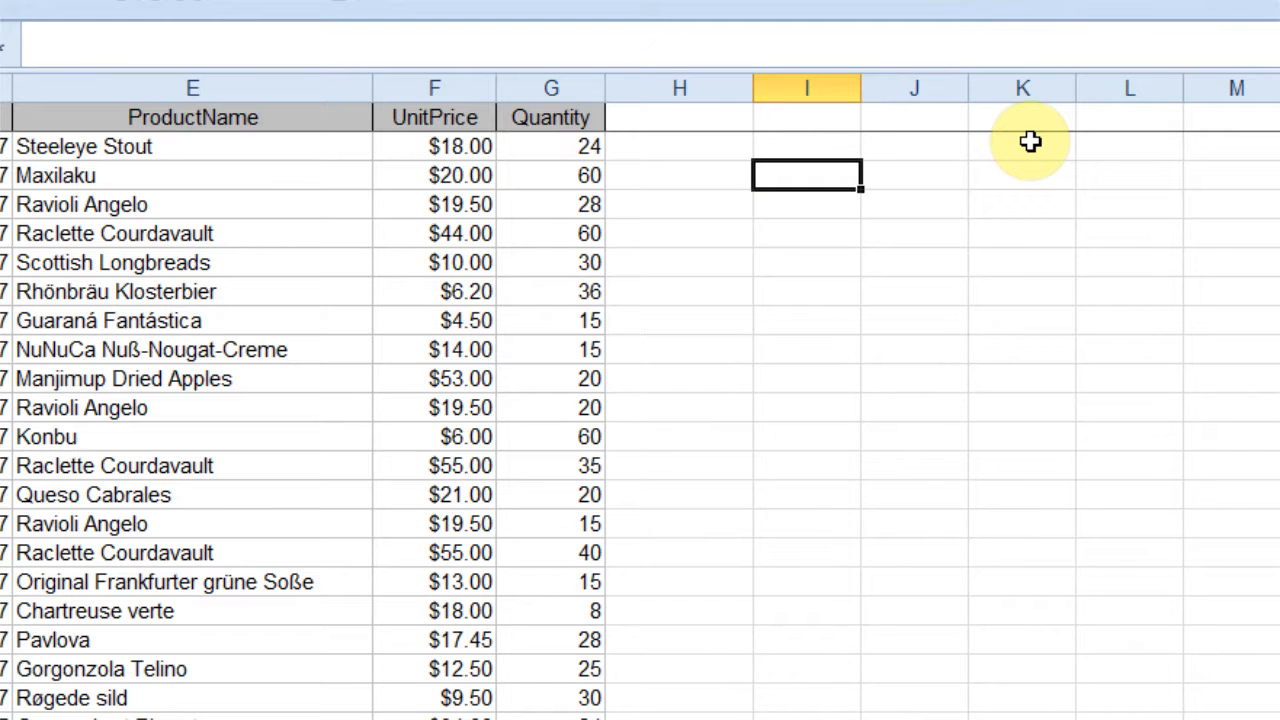
type("=sum(")
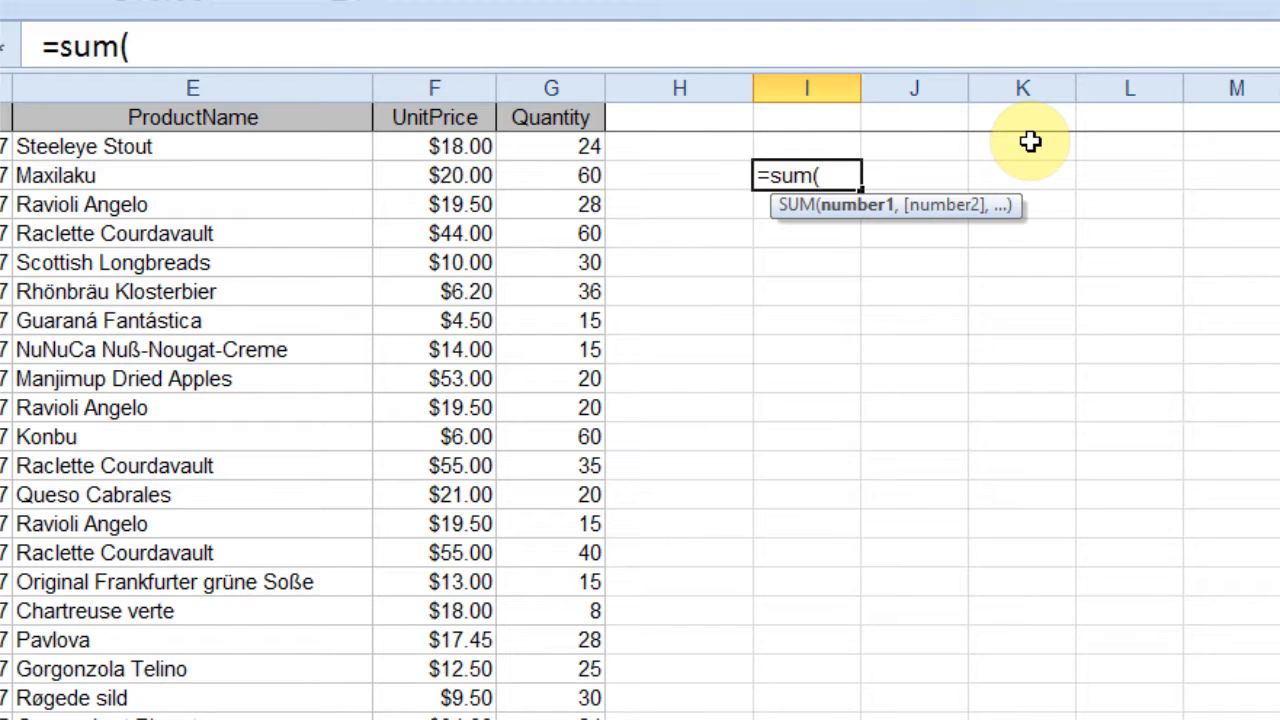
type("1/(counti")
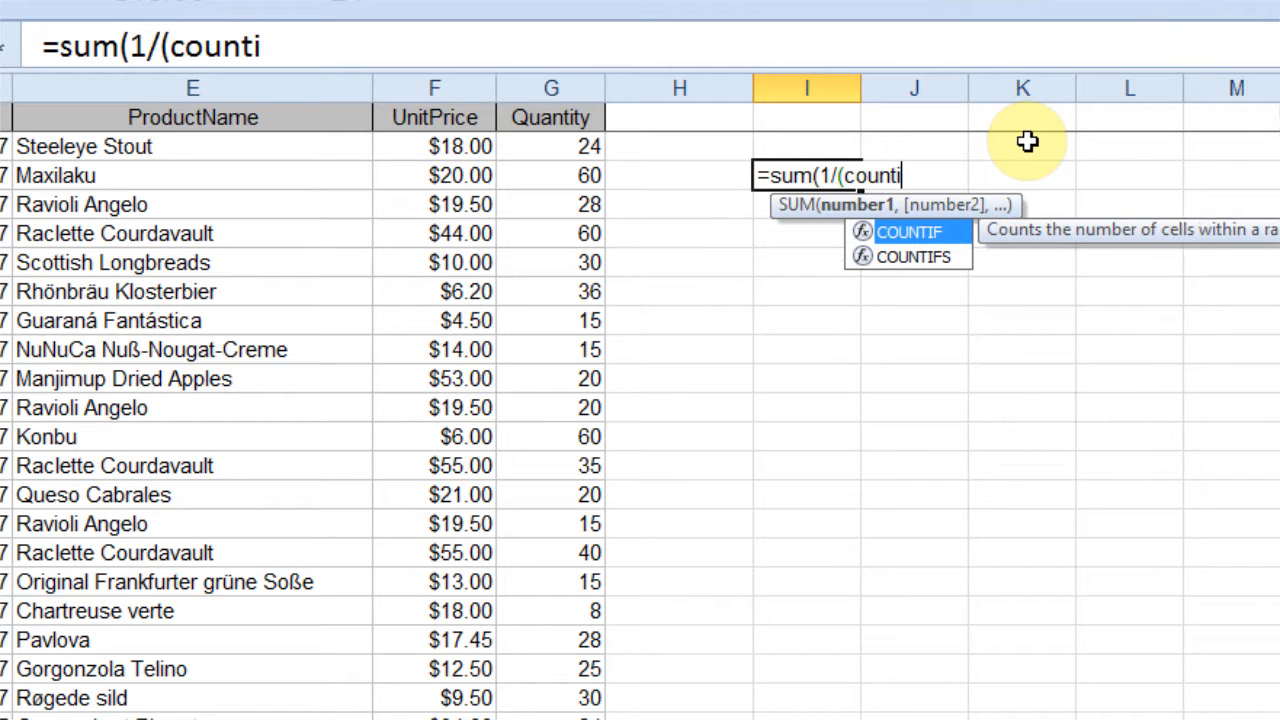
type("f(")
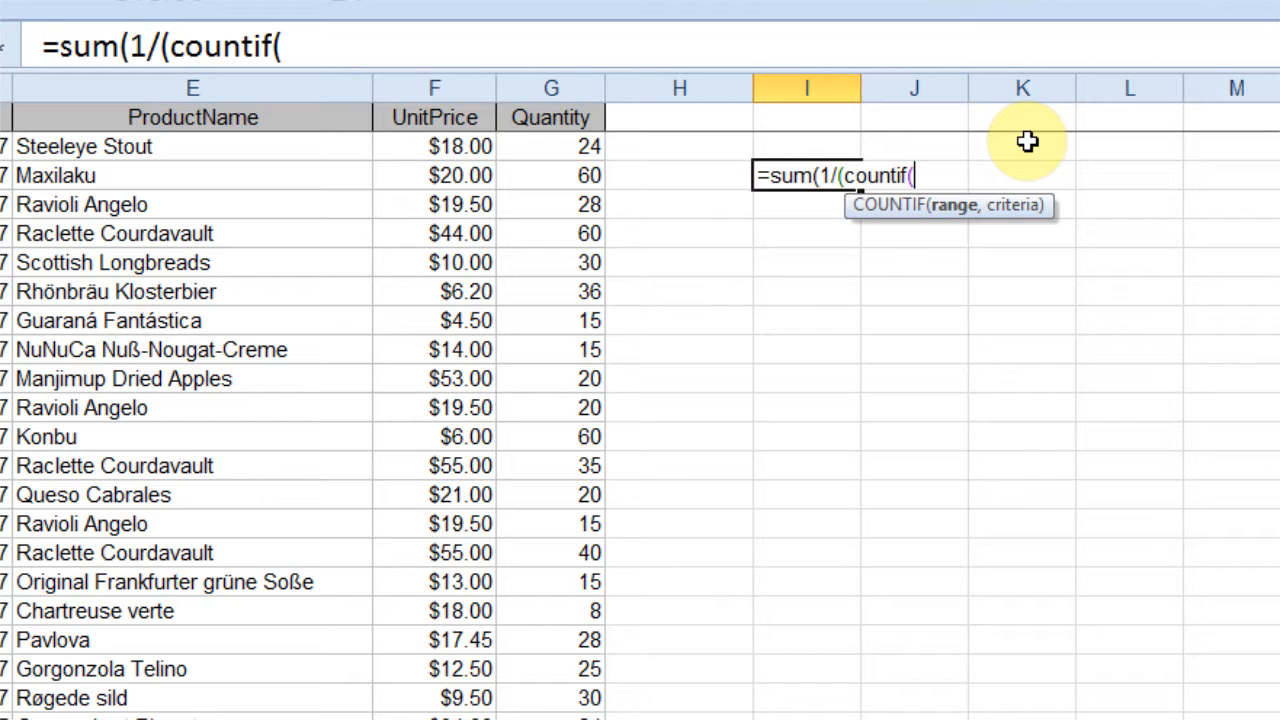
type("prod")
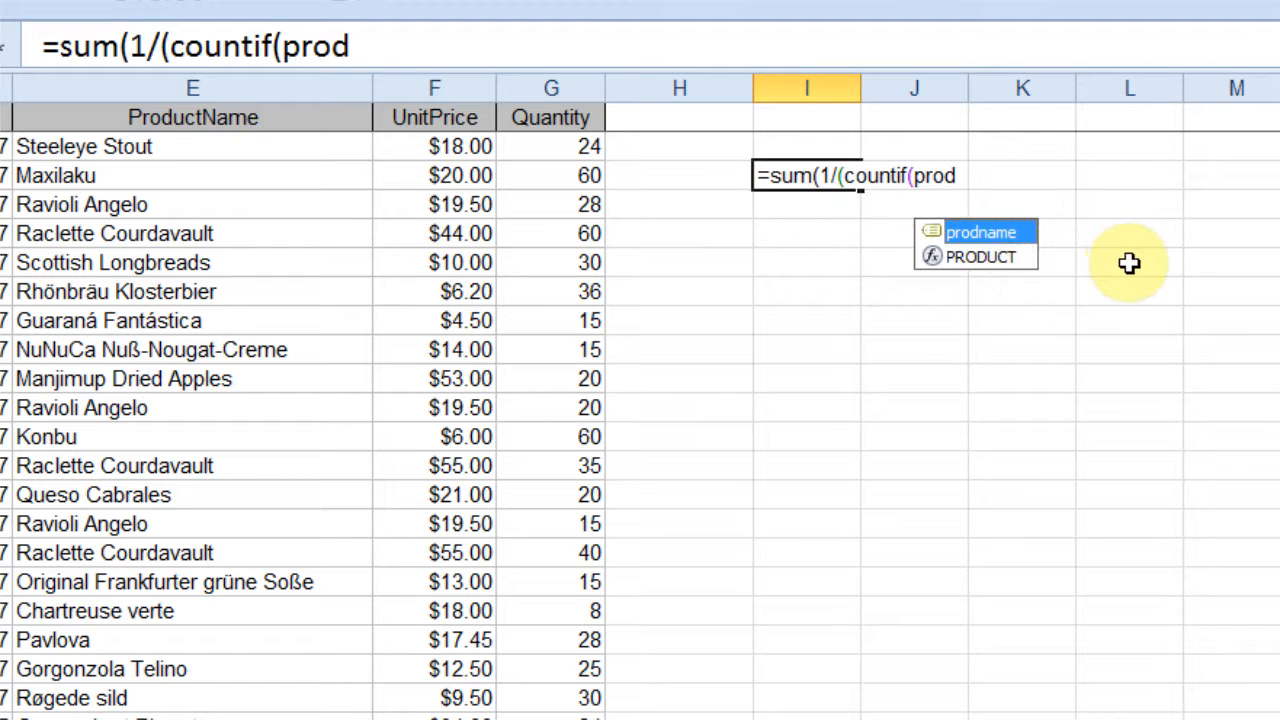
key("Tab")
type(",")
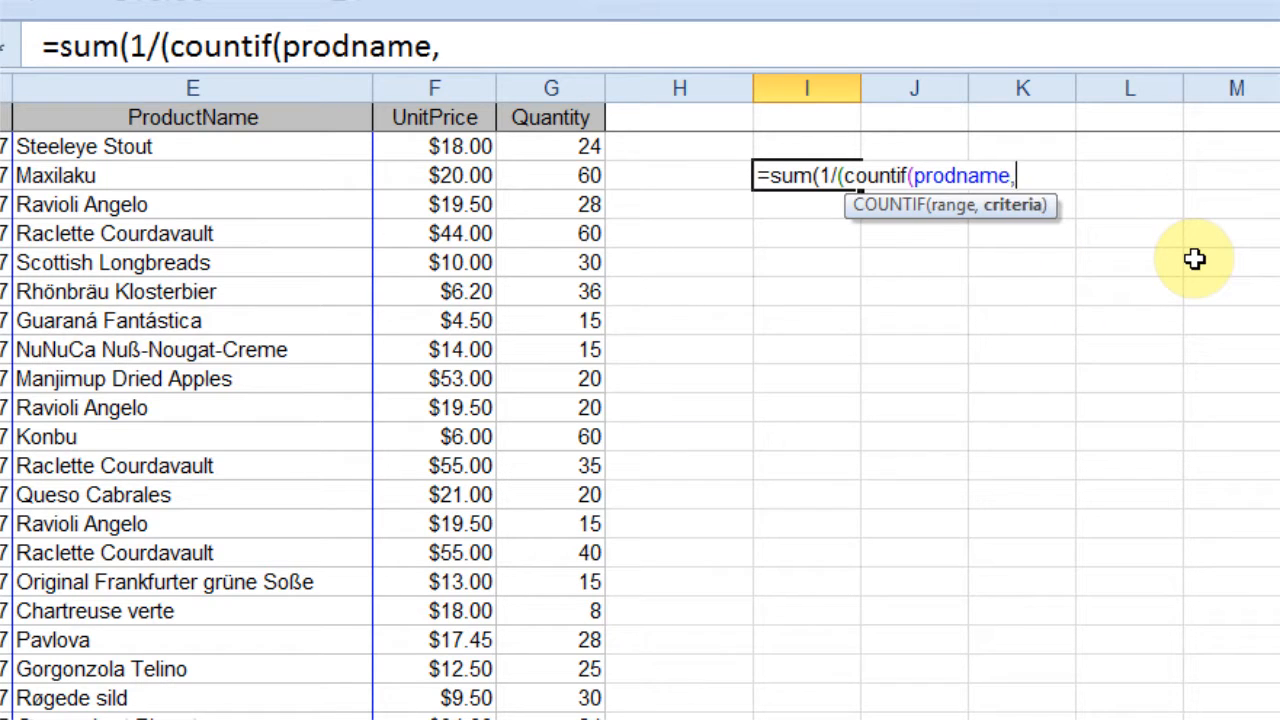
type("pro")
left_click(1092, 257)
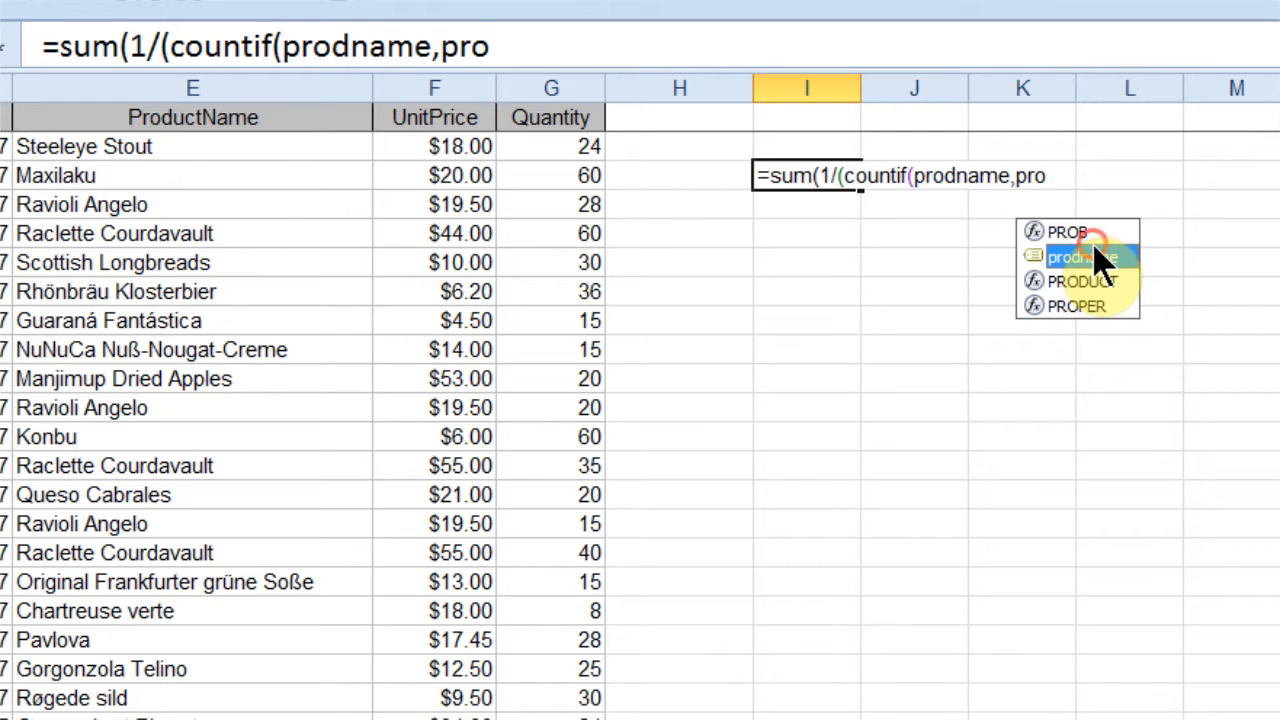
key("Tab")
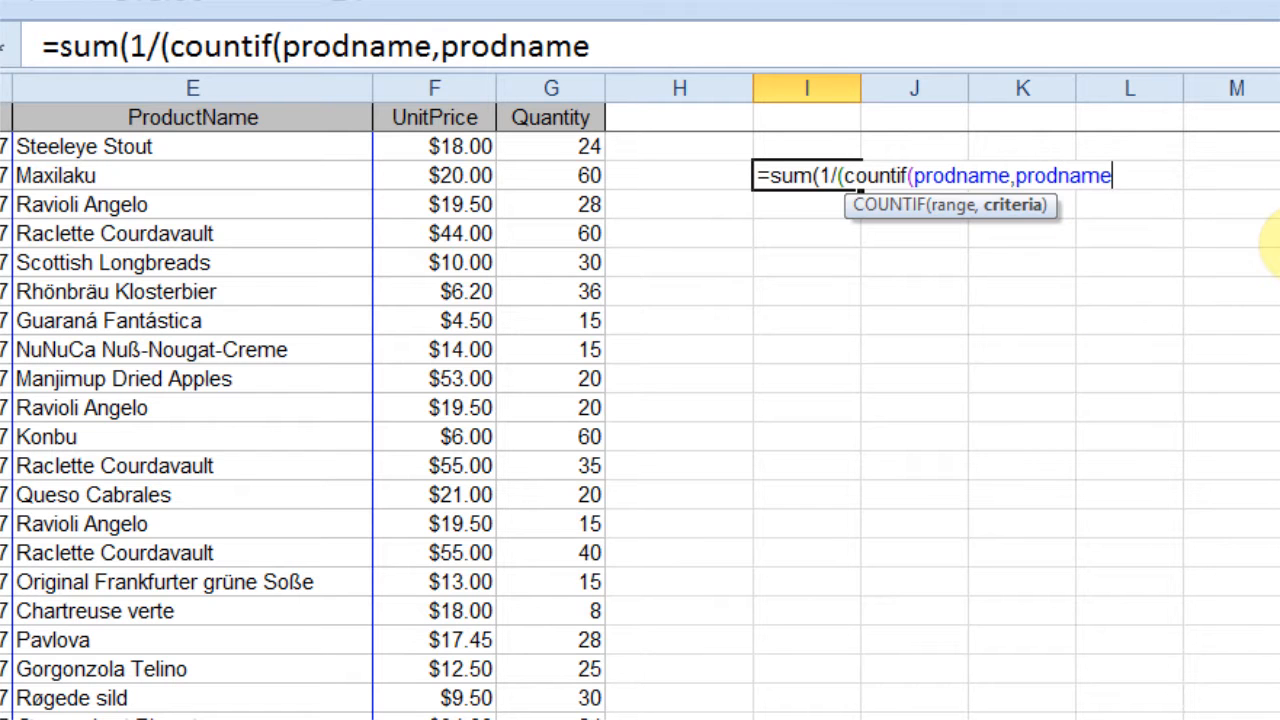
type(")))")
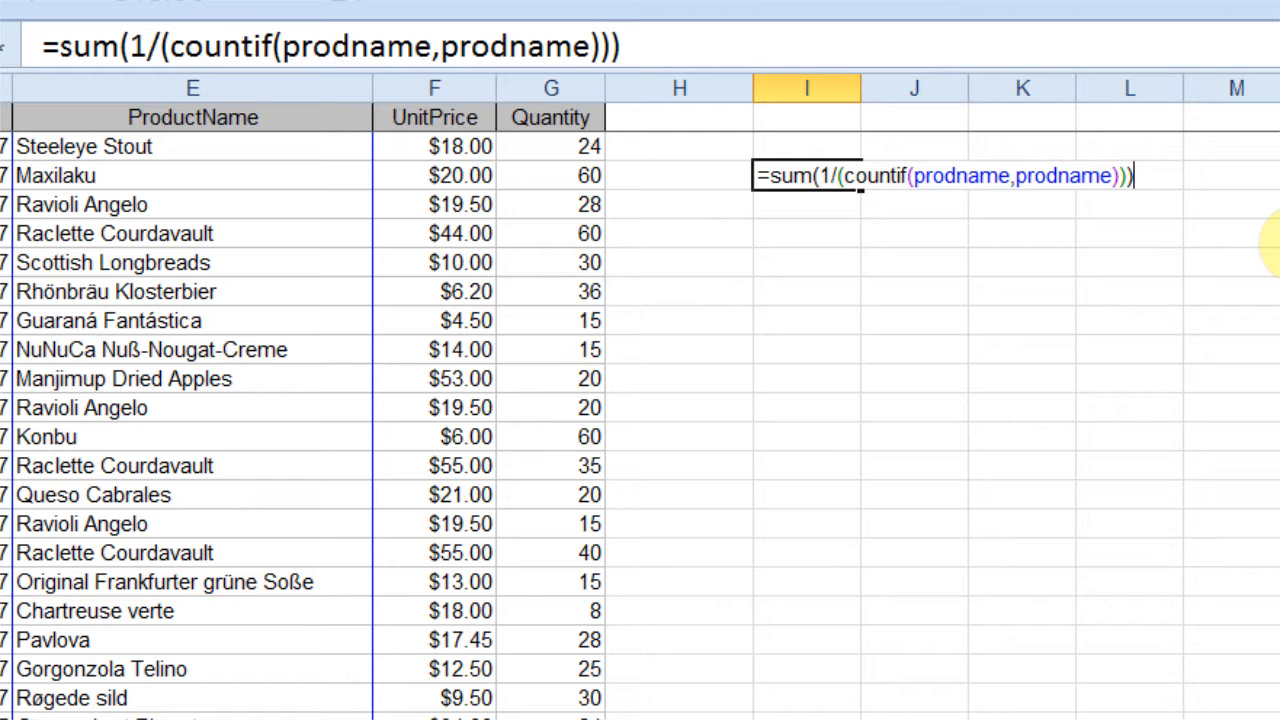
key("ctrl+shift+Return")
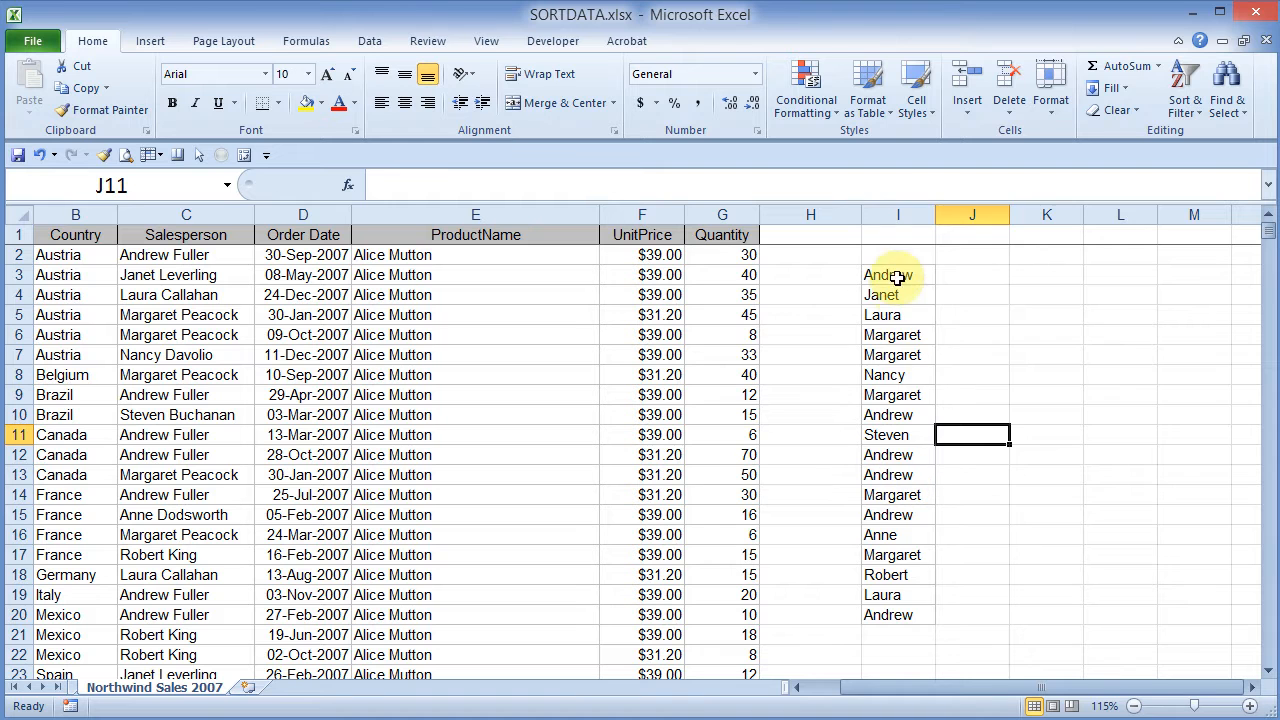
- Name the sample list of salespeople in I3:I20 as salespeople
left_click_drag(880, 276, 879, 613)
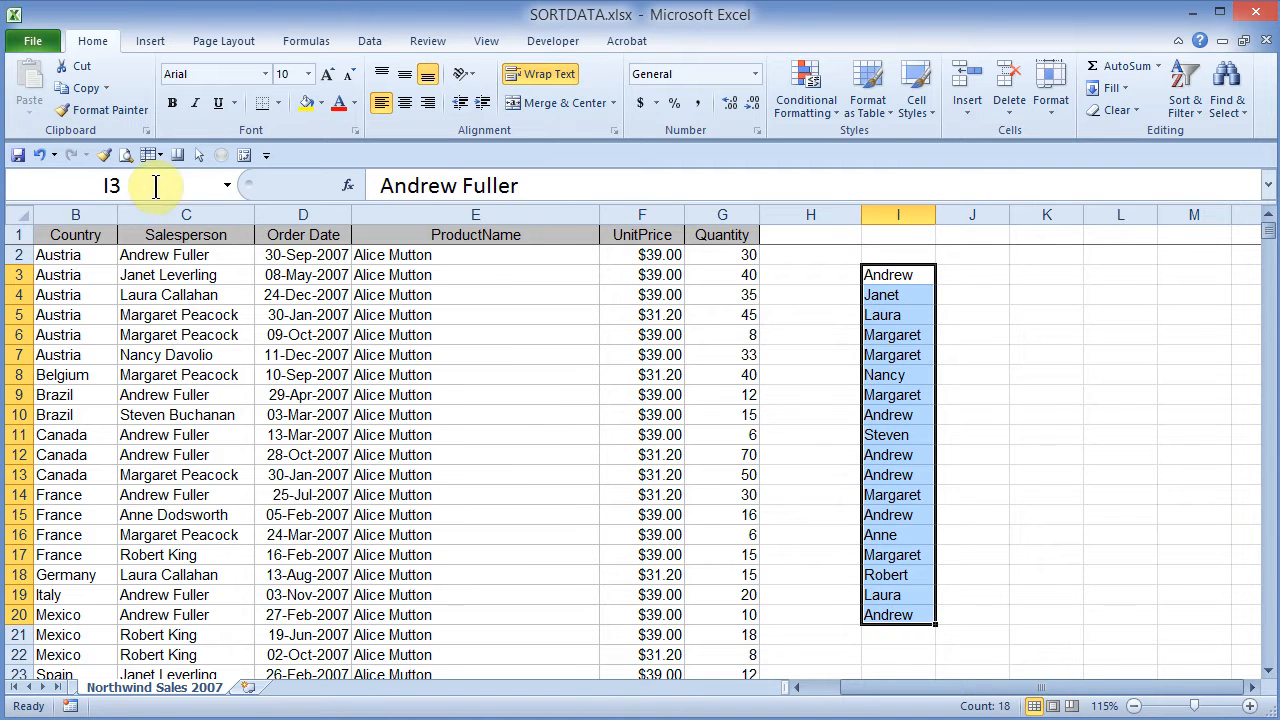
left_click(123, 185)
type("salespeople")
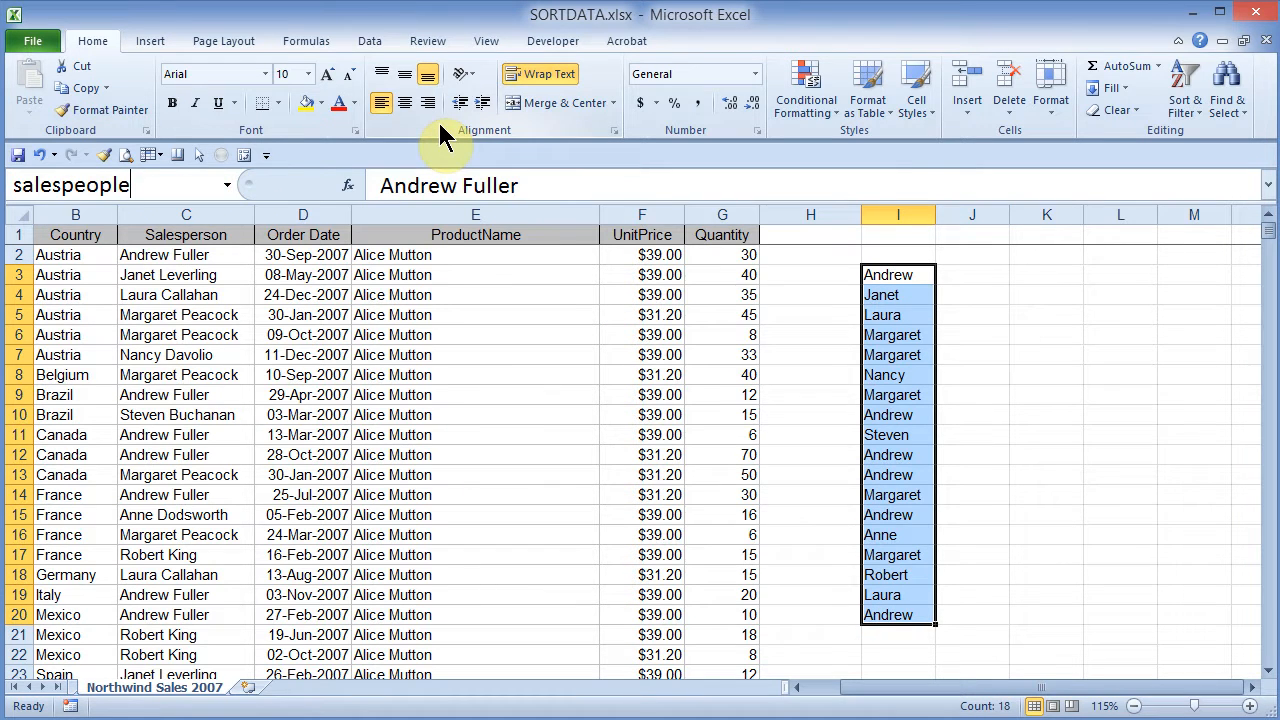
key("Return")
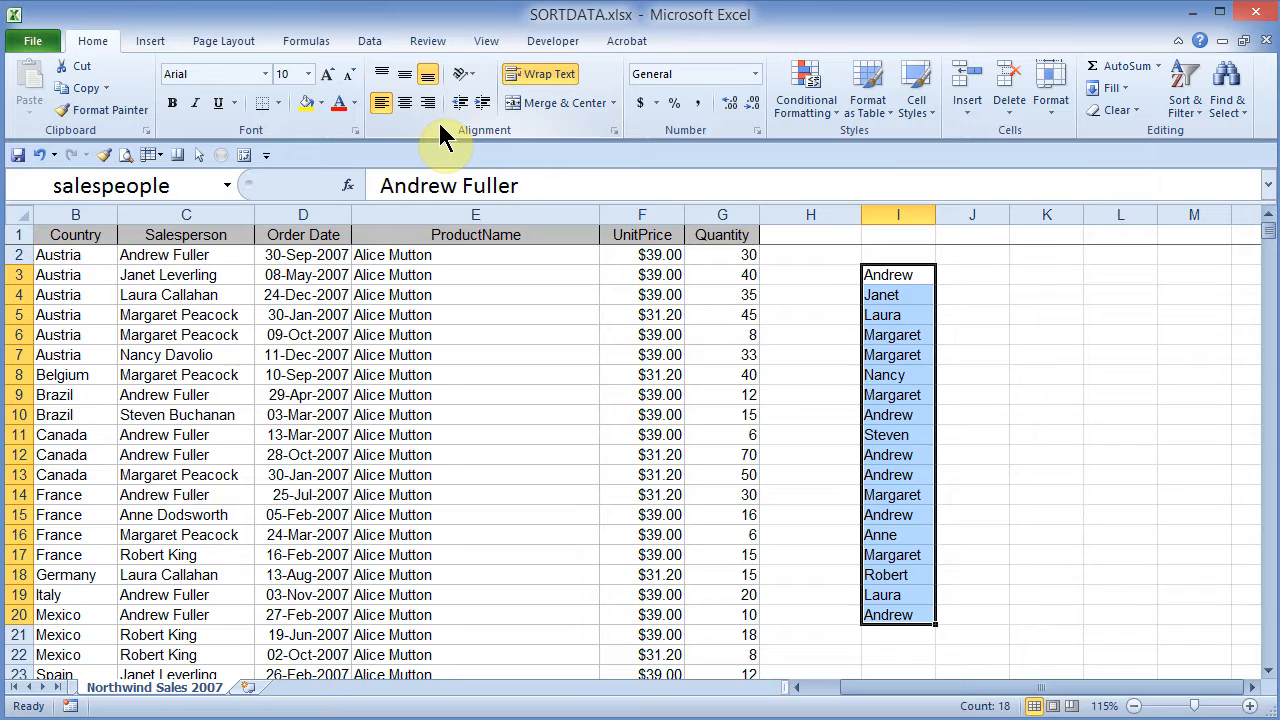
- Enter =countif(salespeople,I3) in cell J3 and check the matching entries of the first salesperson in the list
key("Right")
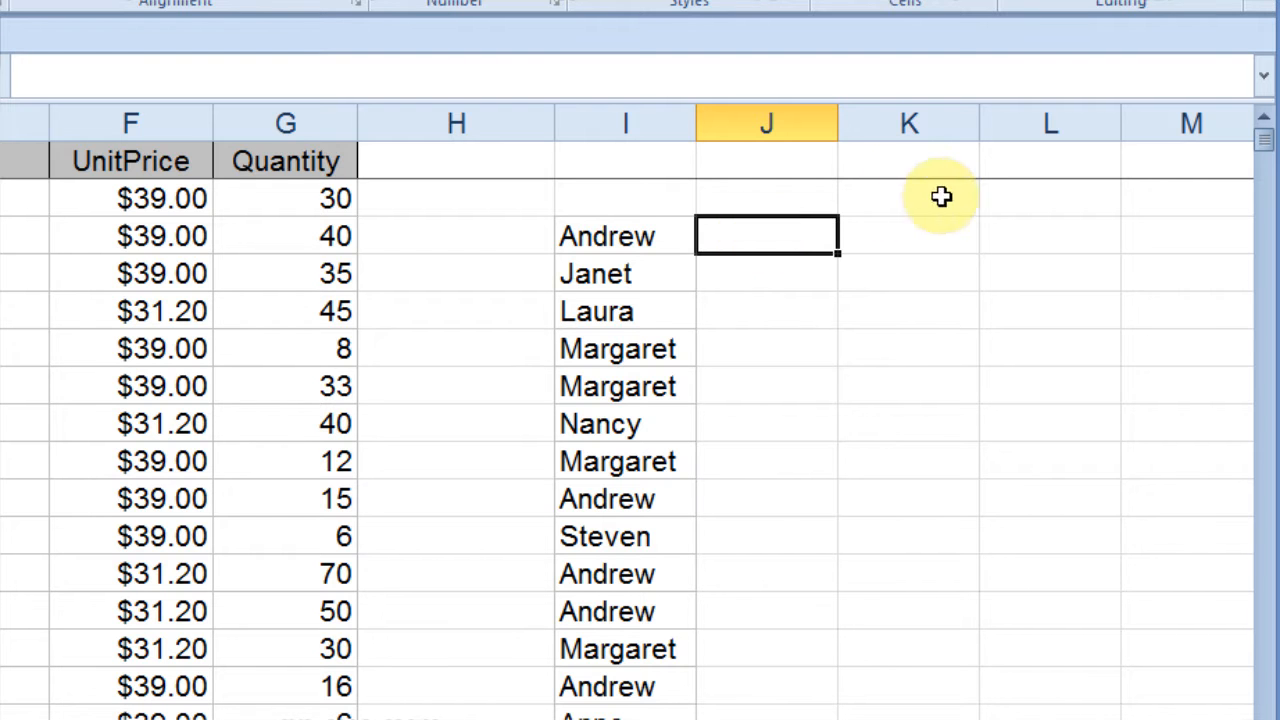
type("=countif(sale")
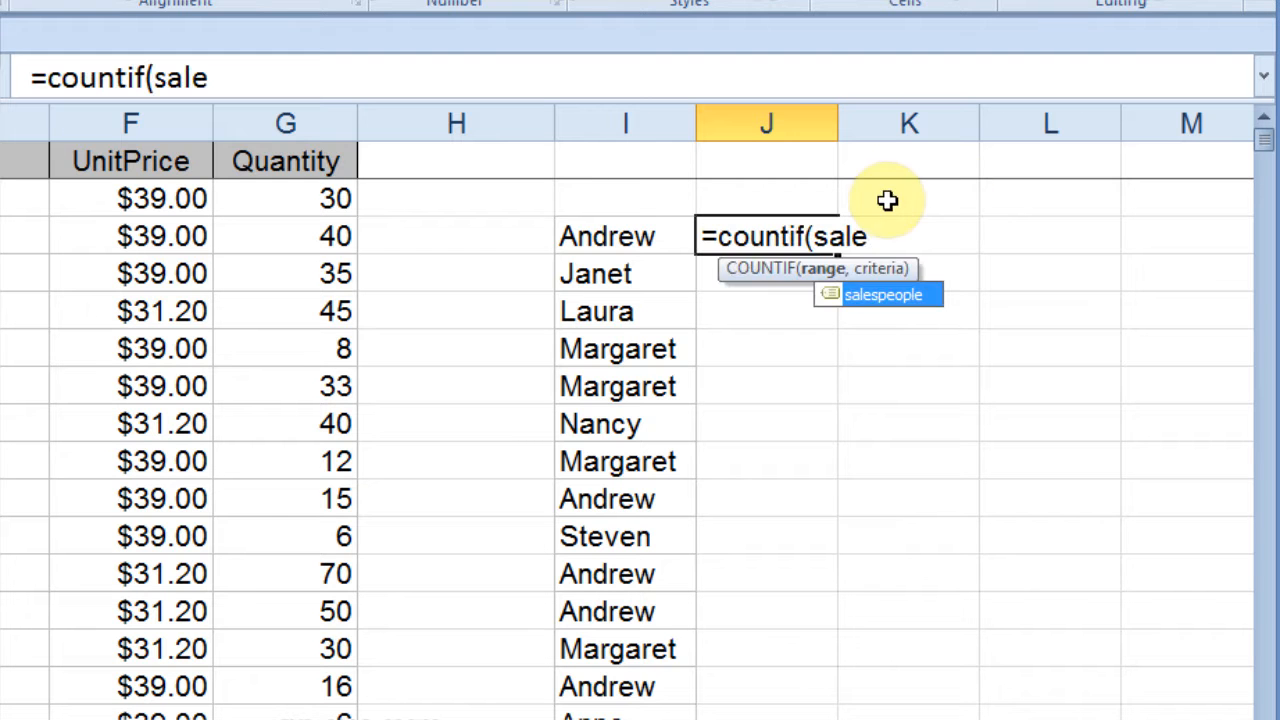
double_click(888, 296)
type(",")
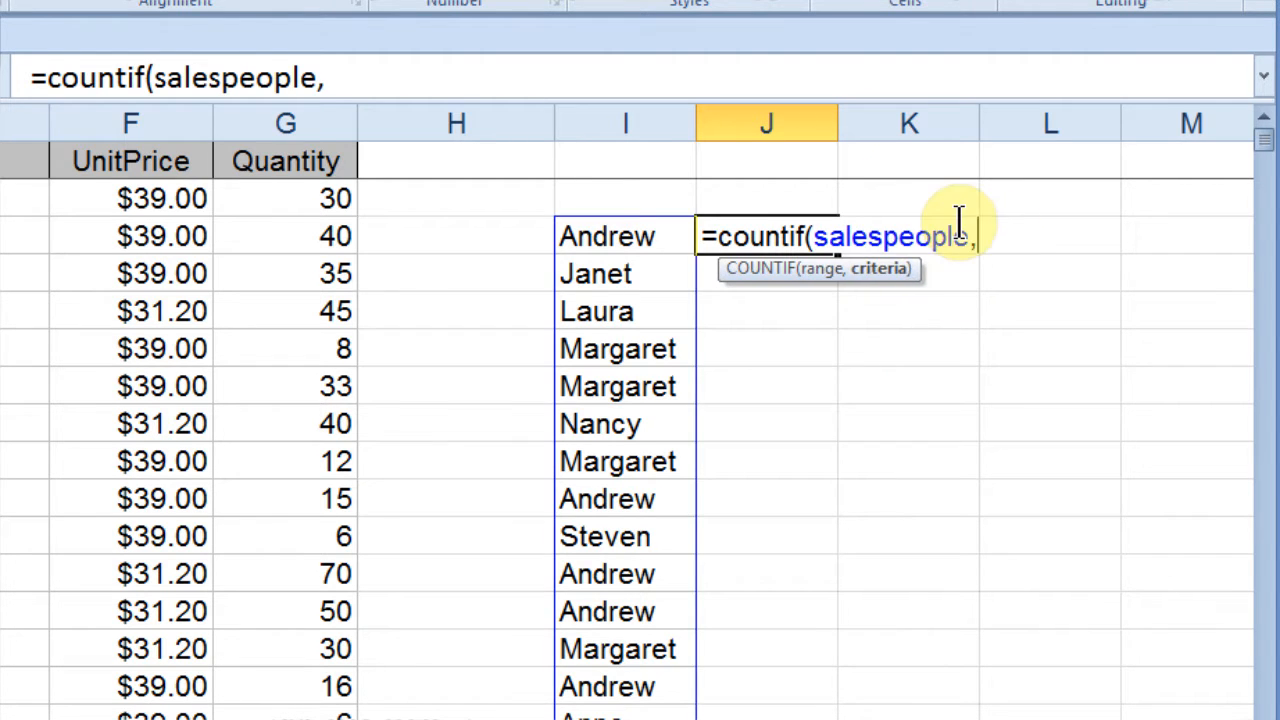
left_click(620, 235)
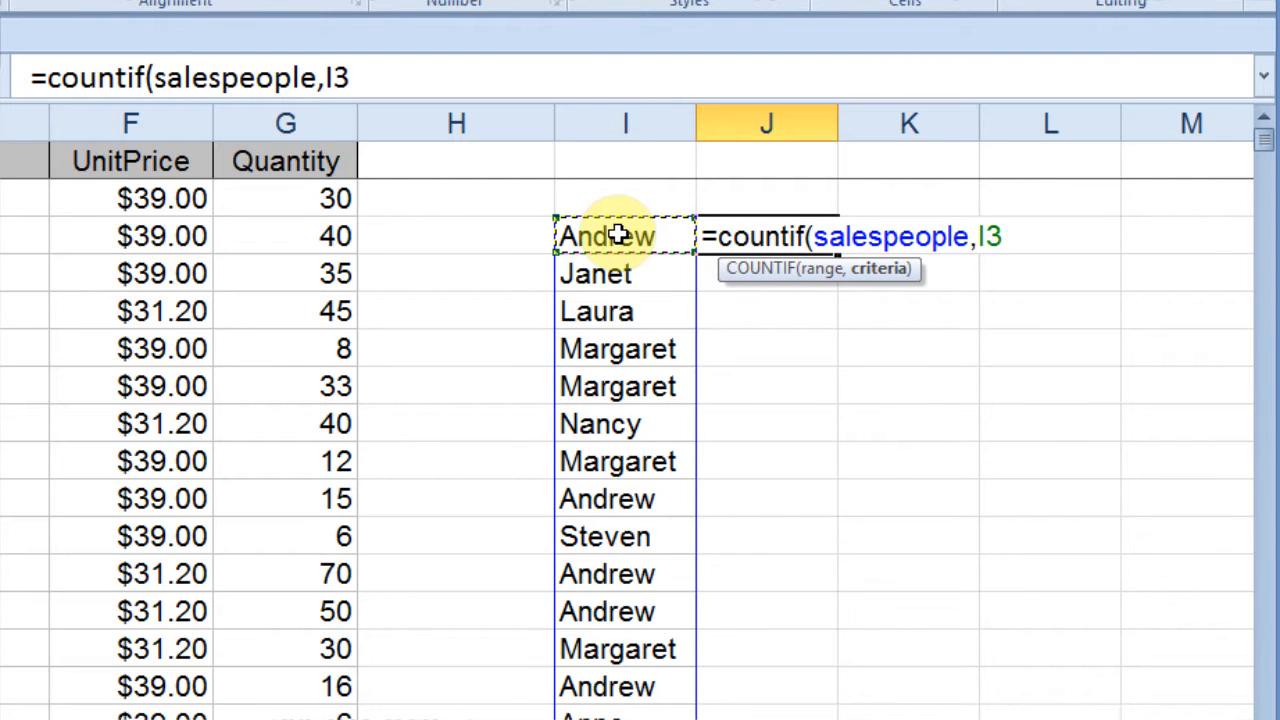
type(")")
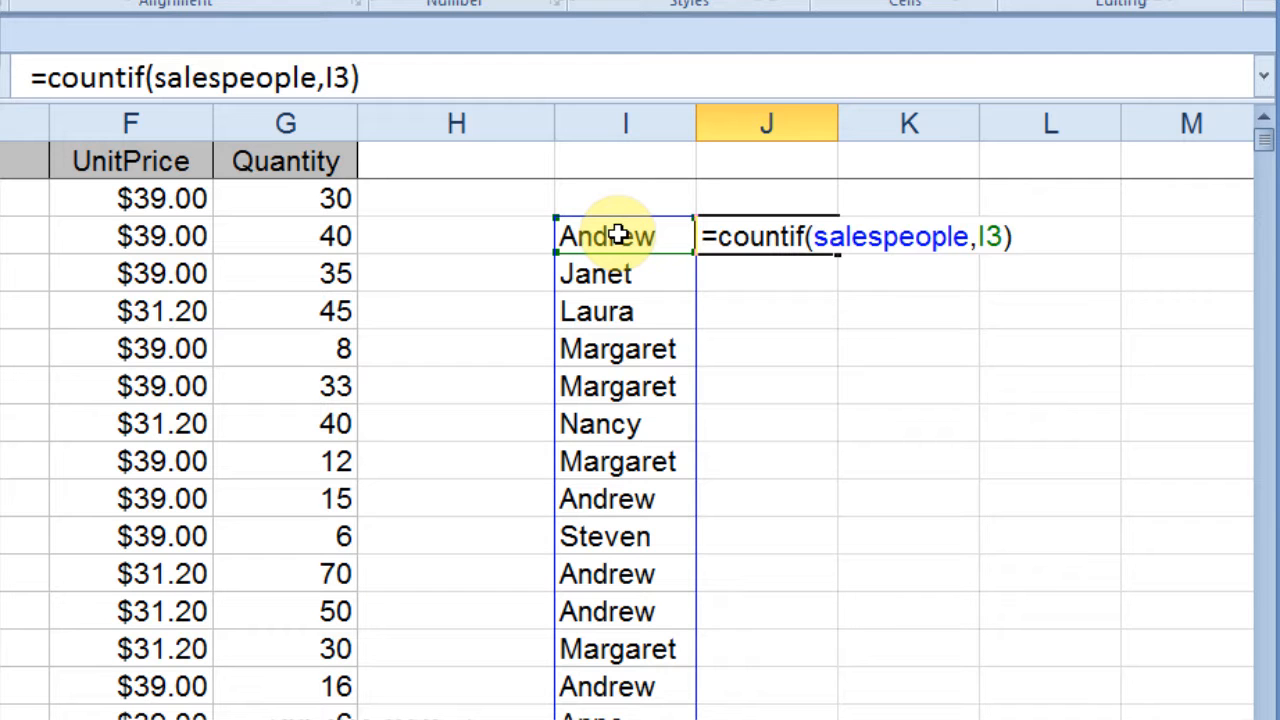
key("Return")
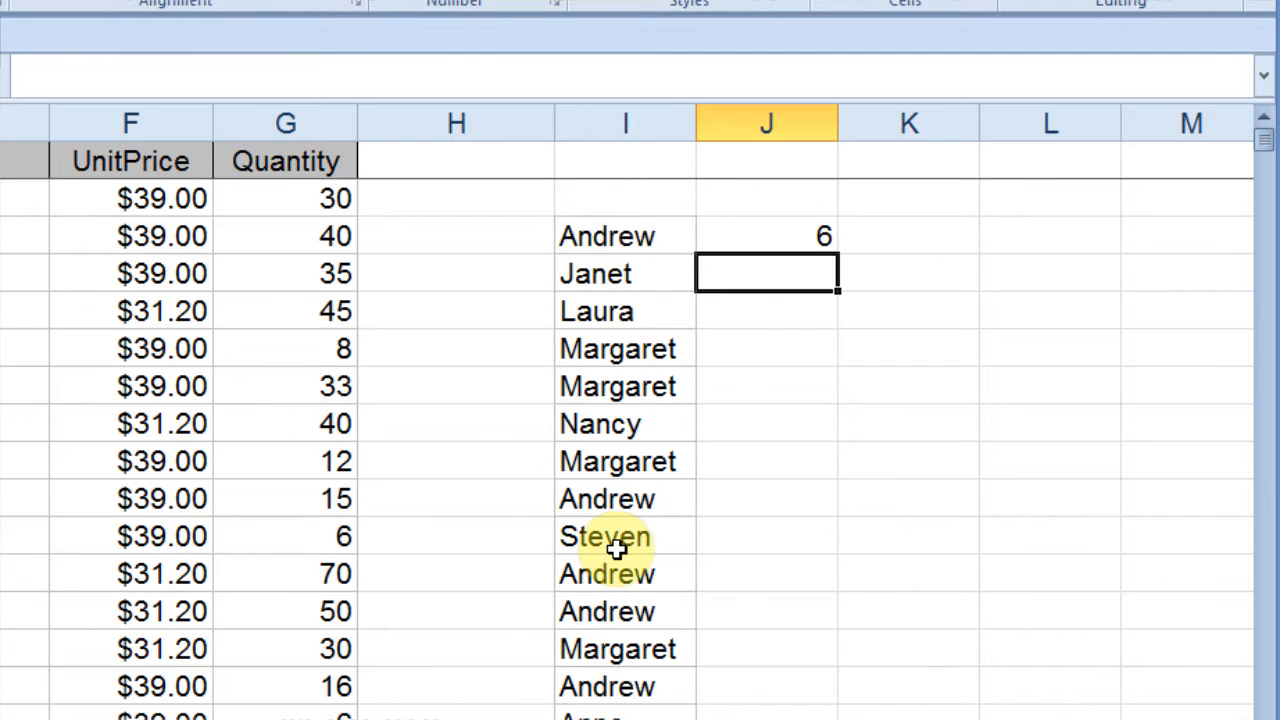
left_click(603, 690)
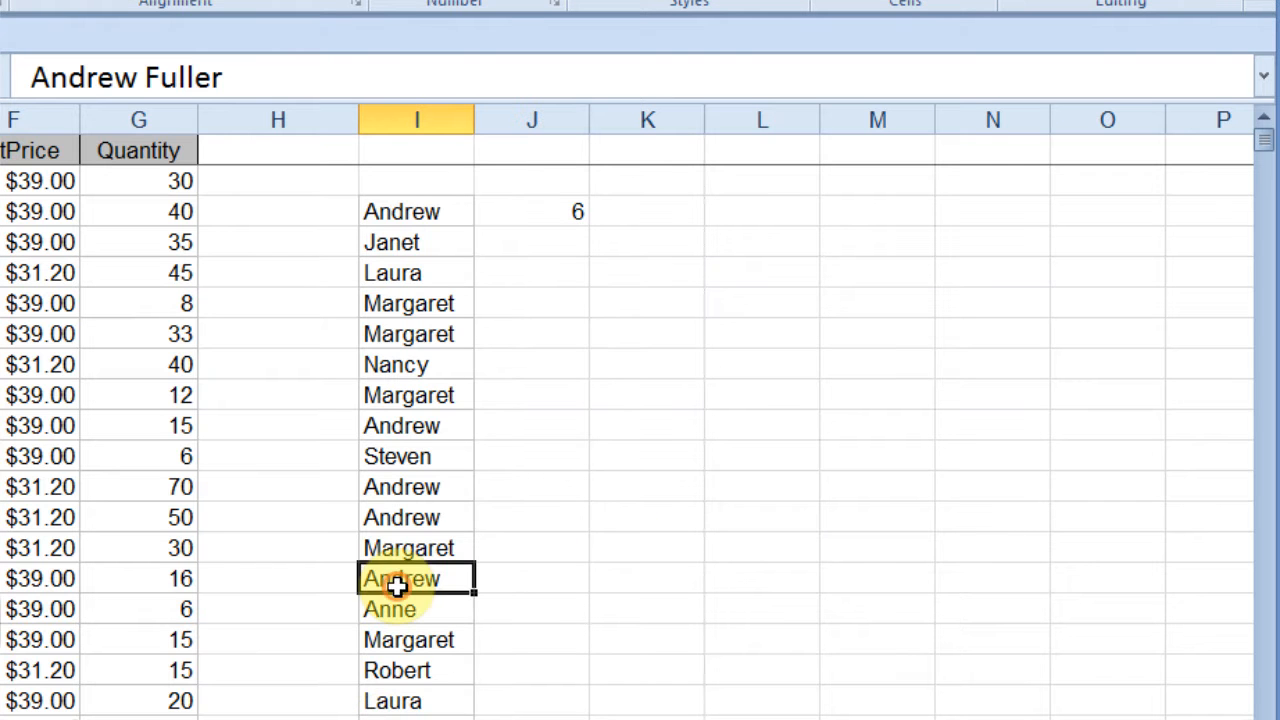
left_click(400, 487)
left_click(400, 428)
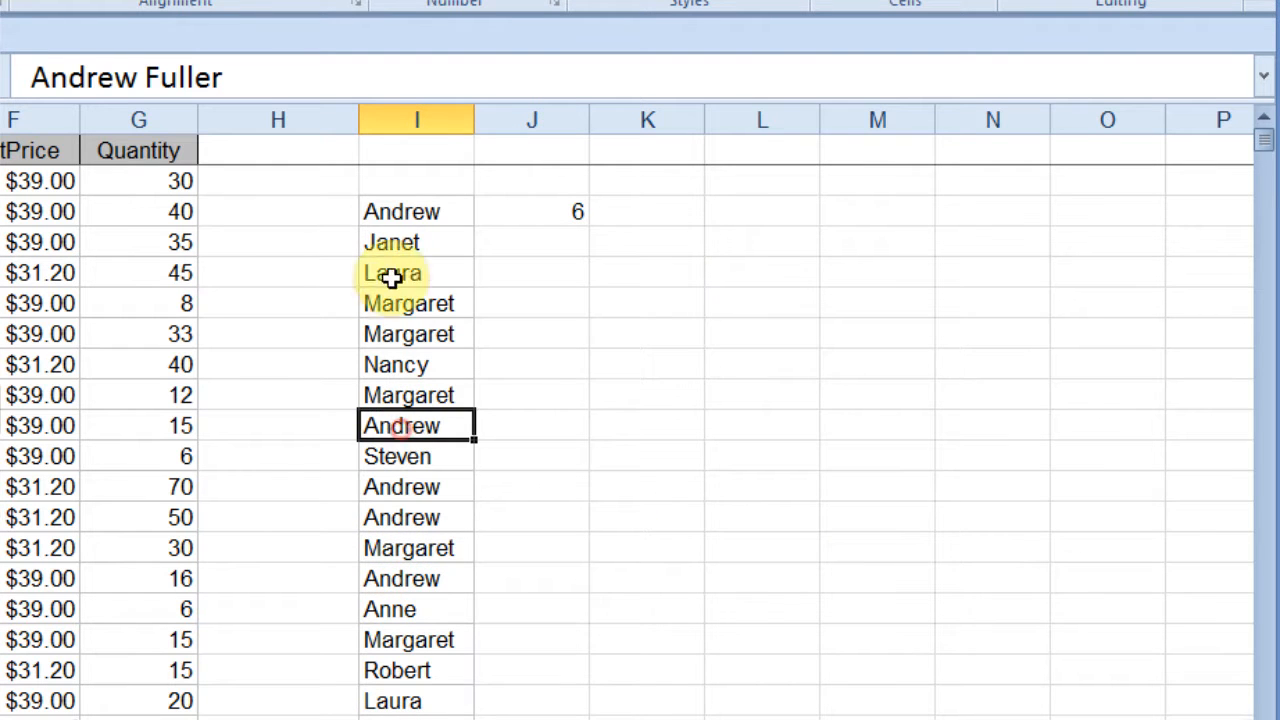
left_click(708, 240)
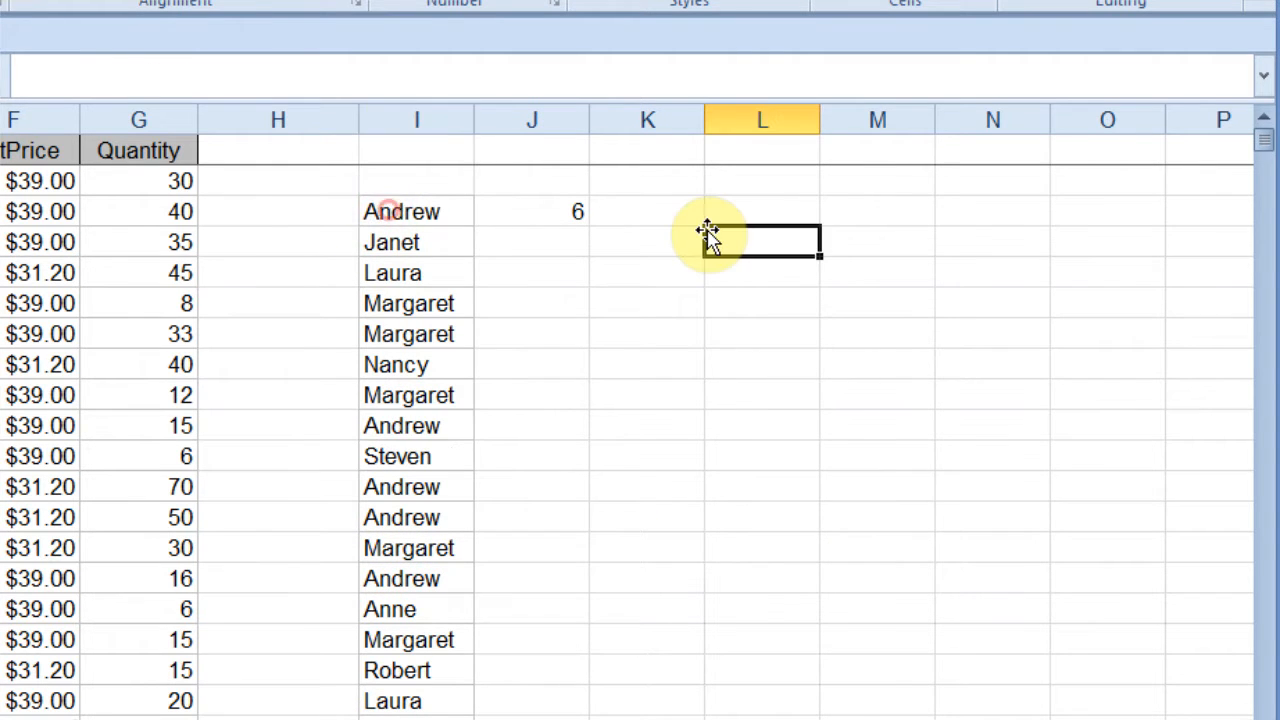
- Change the formula in J3 to the reciprocal of the count, =1/COUNTIF(salespeople,I3)
left_click(543, 216)
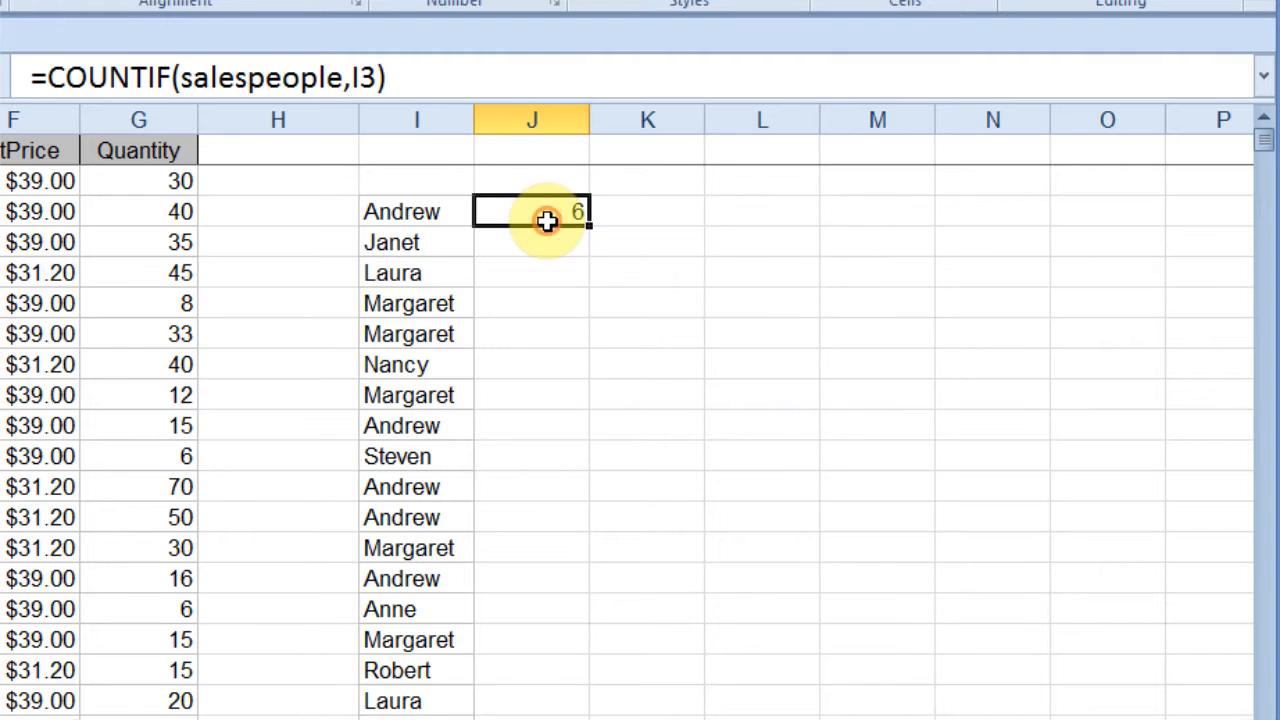
left_click(48, 77)
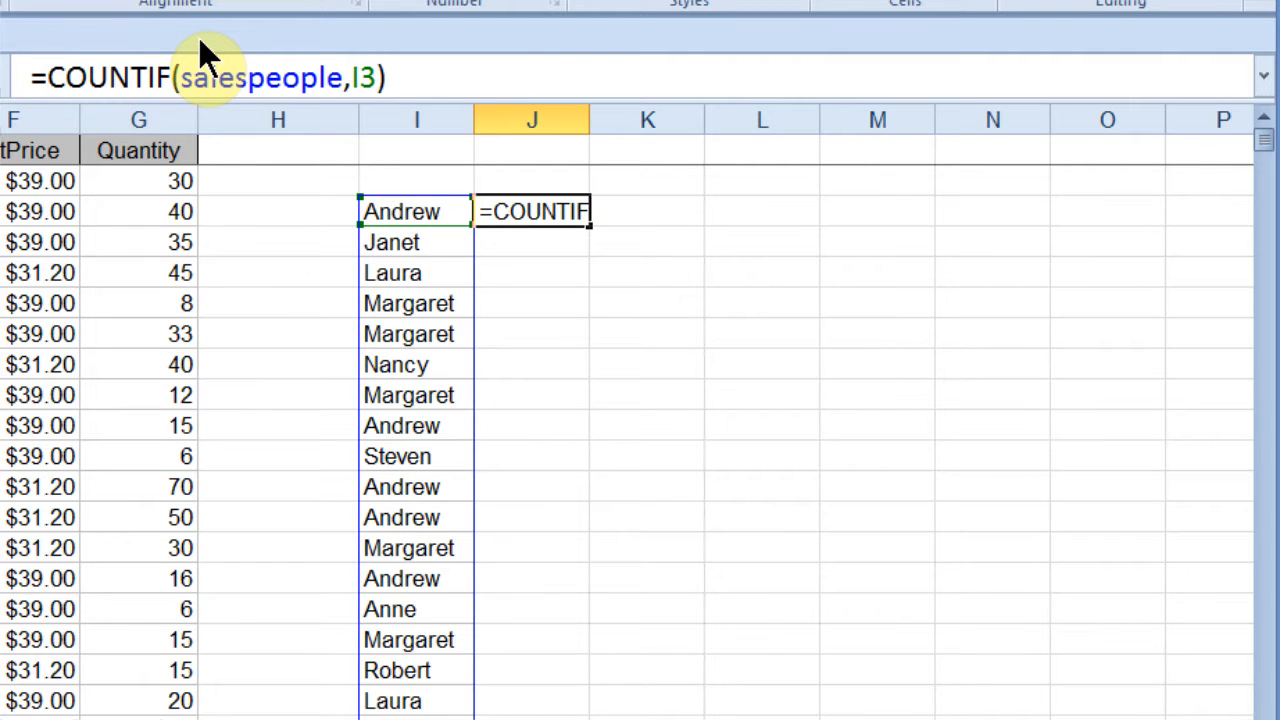
type("1/")
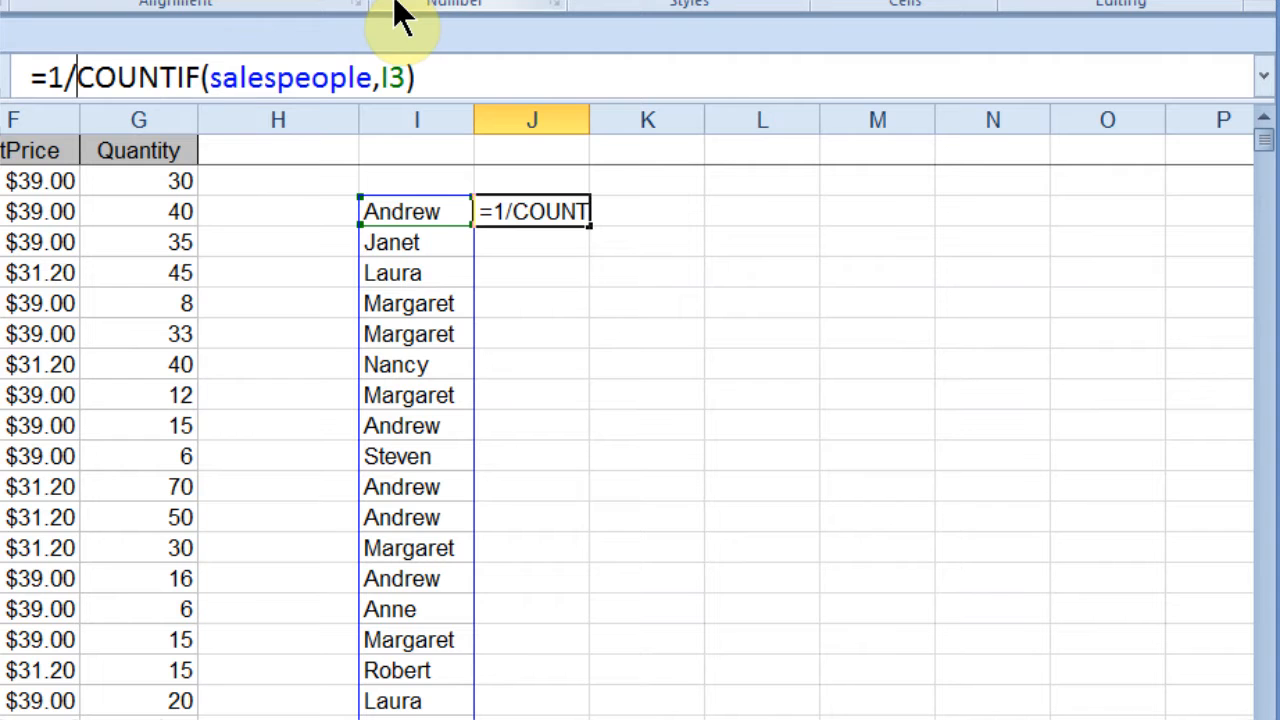
key("Return")
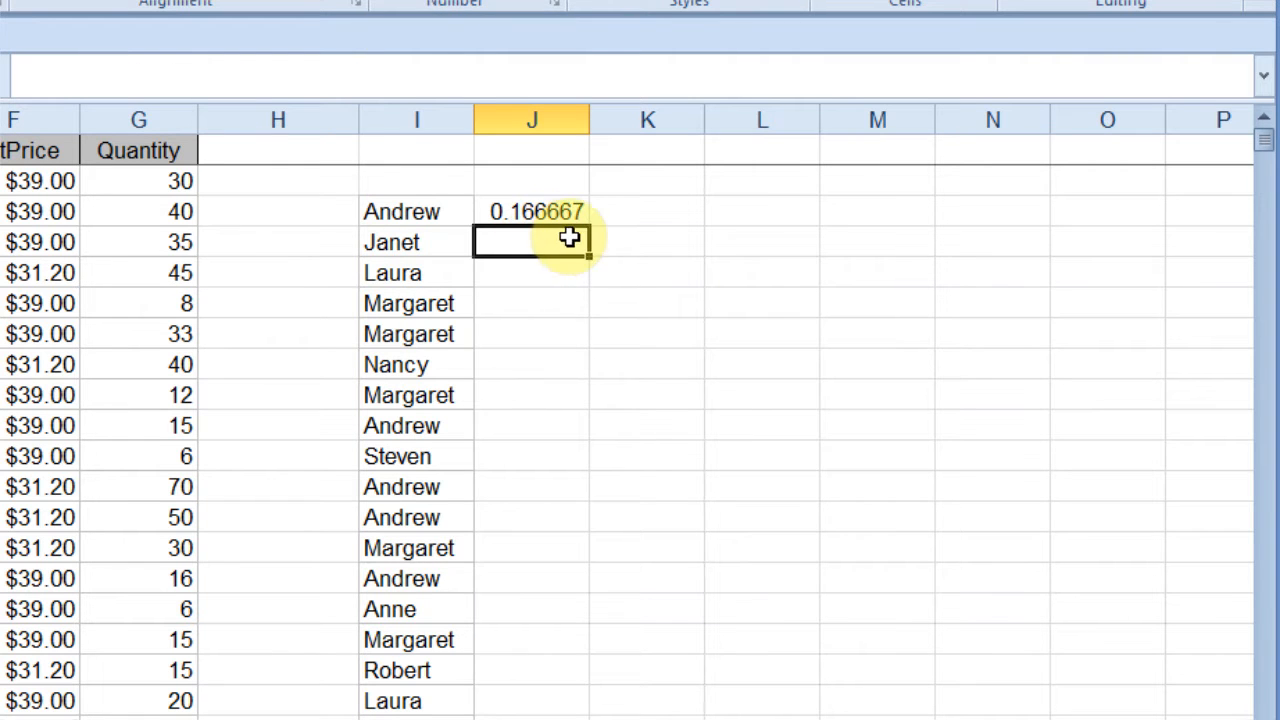
- Fill the reciprocal formula from J3 down to J20 alongside the list of salespeople
left_click(677, 207)
left_click(747, 211)
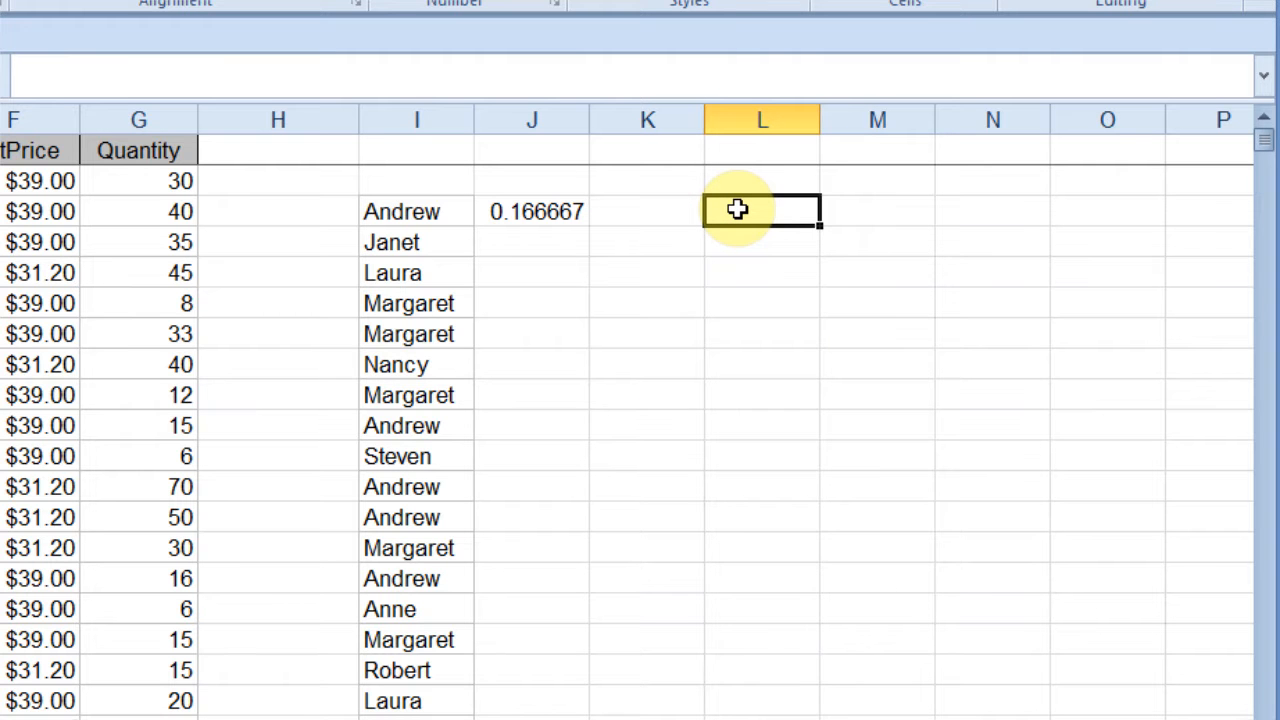
left_click(562, 212)
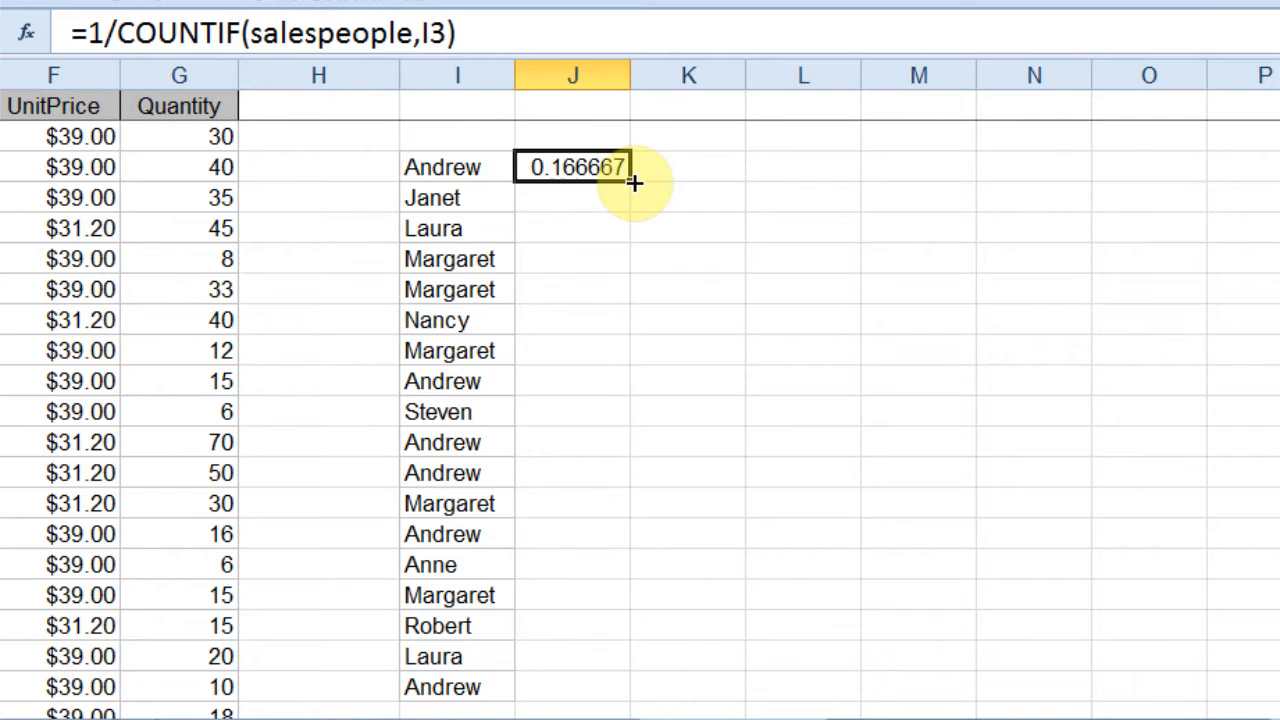
double_click(616, 200)
- Select all reciprocals in column J that belong to the salesperson in I3, and those for the one in I6, to examine each group
left_click(568, 181)
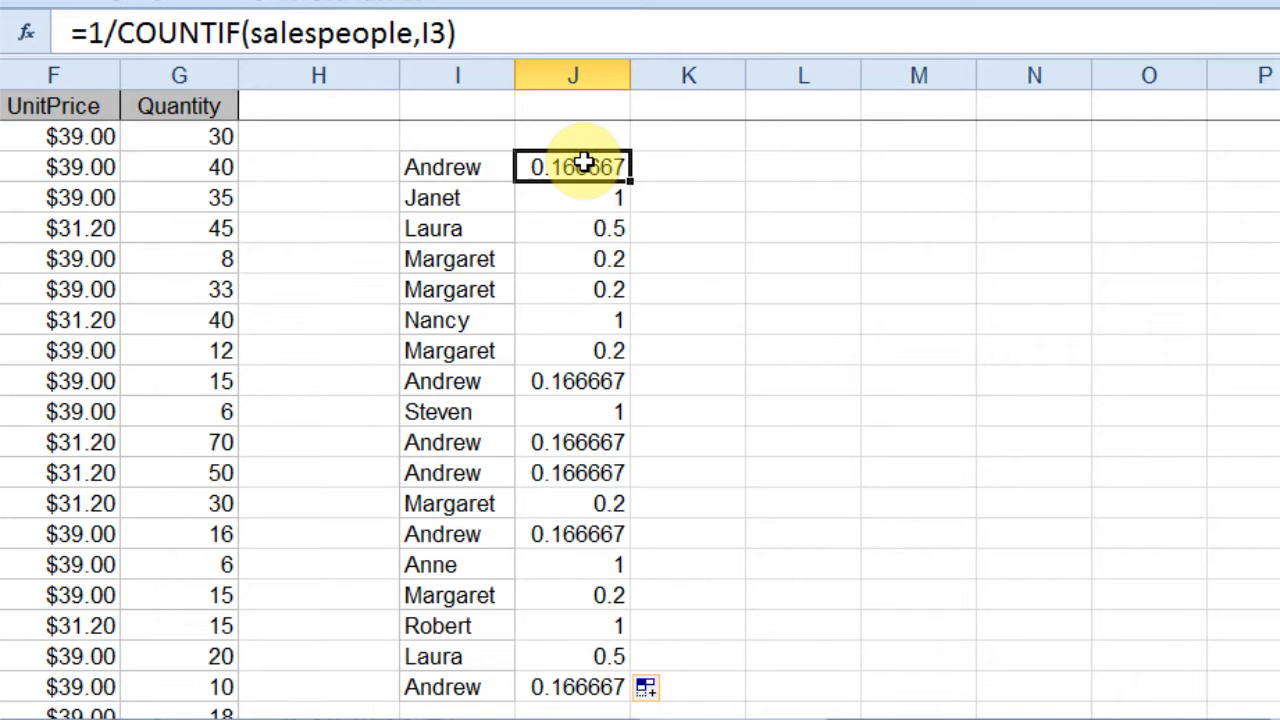
left_click(590, 381, "ctrl")
left_click(618, 442, "ctrl")
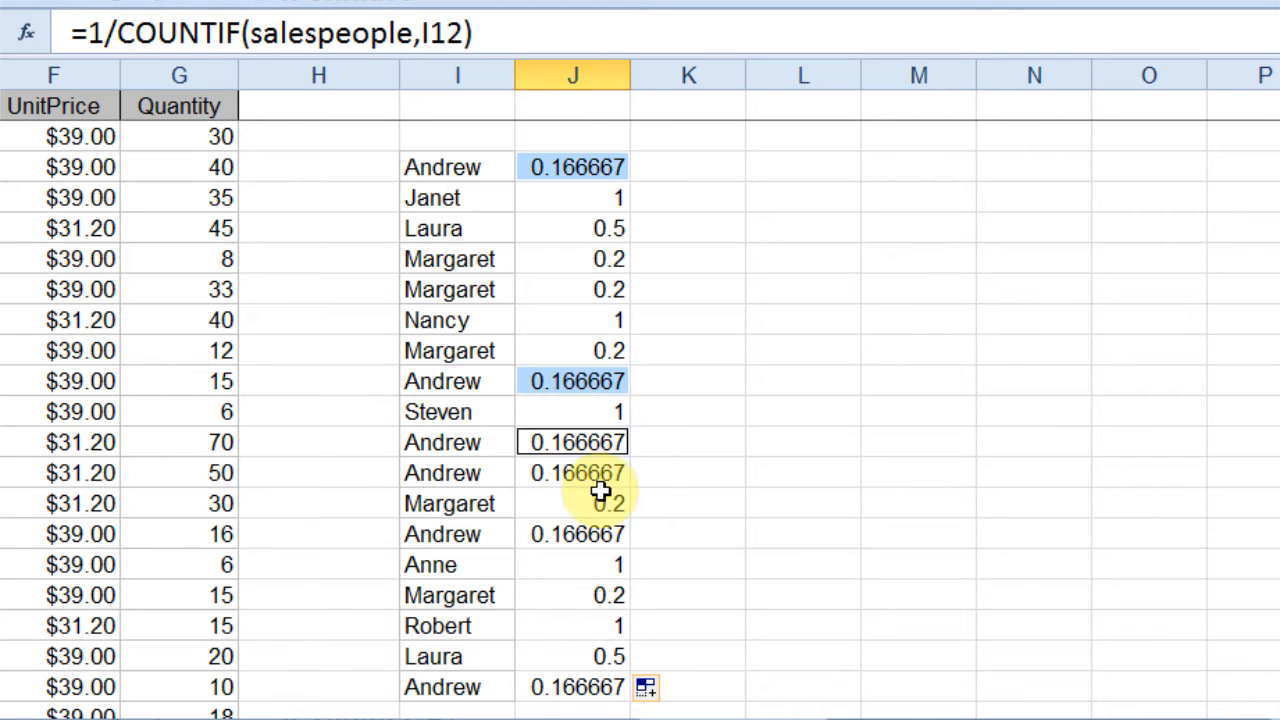
left_click(600, 476, "ctrl")
left_click(585, 532, "ctrl")
left_click(572, 686, "ctrl")
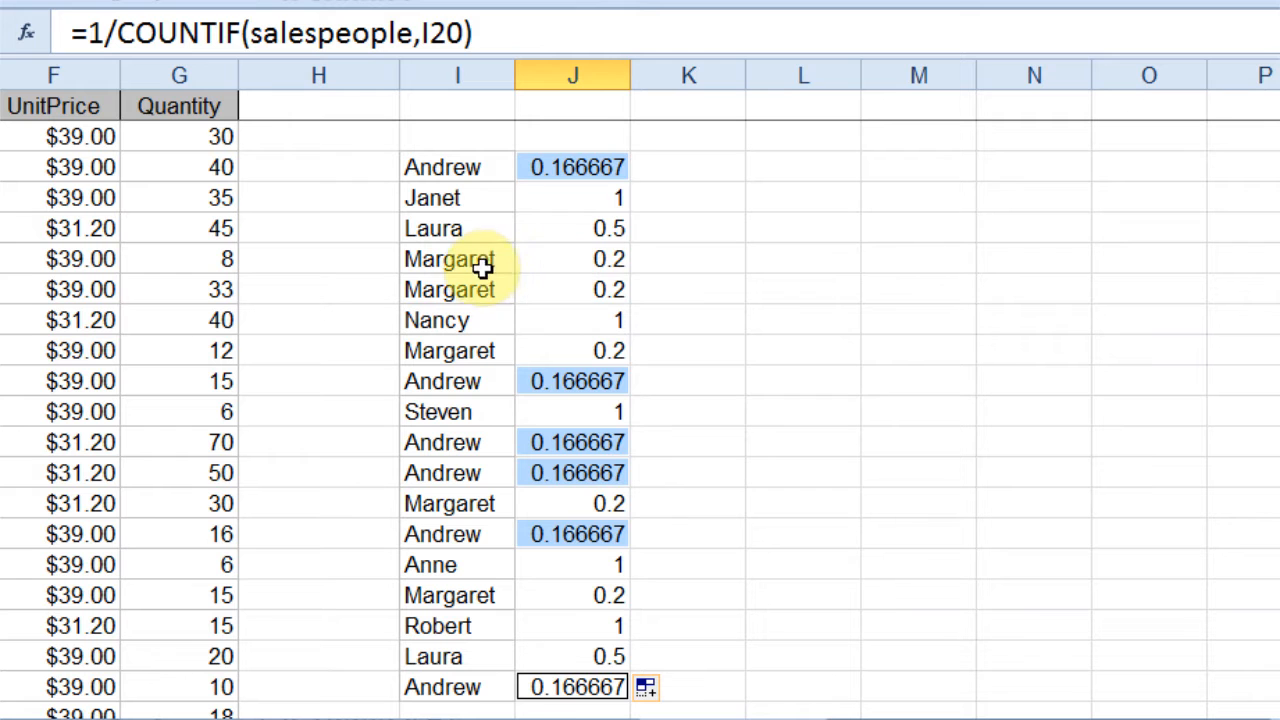
left_click(589, 262)
left_click(596, 594)
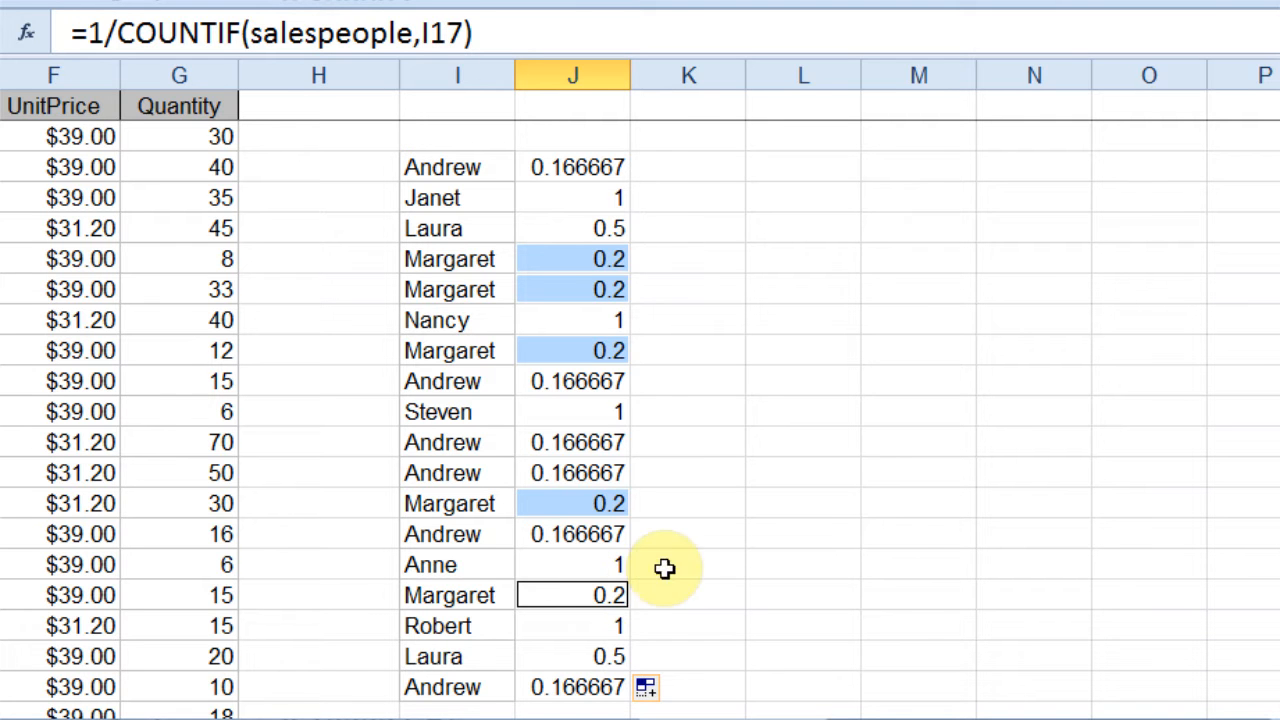
left_click(691, 413)
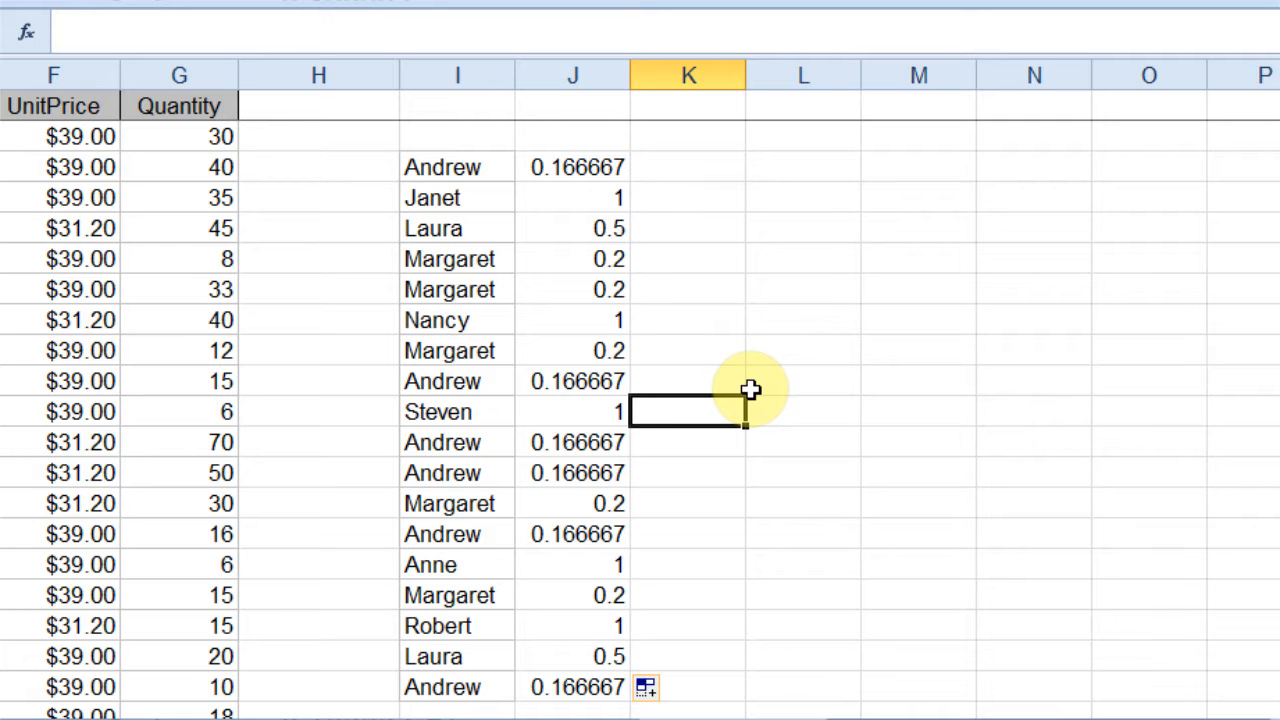
- Enter =sum(1/(countif(salespeople,salespeople))) as an array formula in cell L3 to count the unique salespeople
left_click(691, 216)
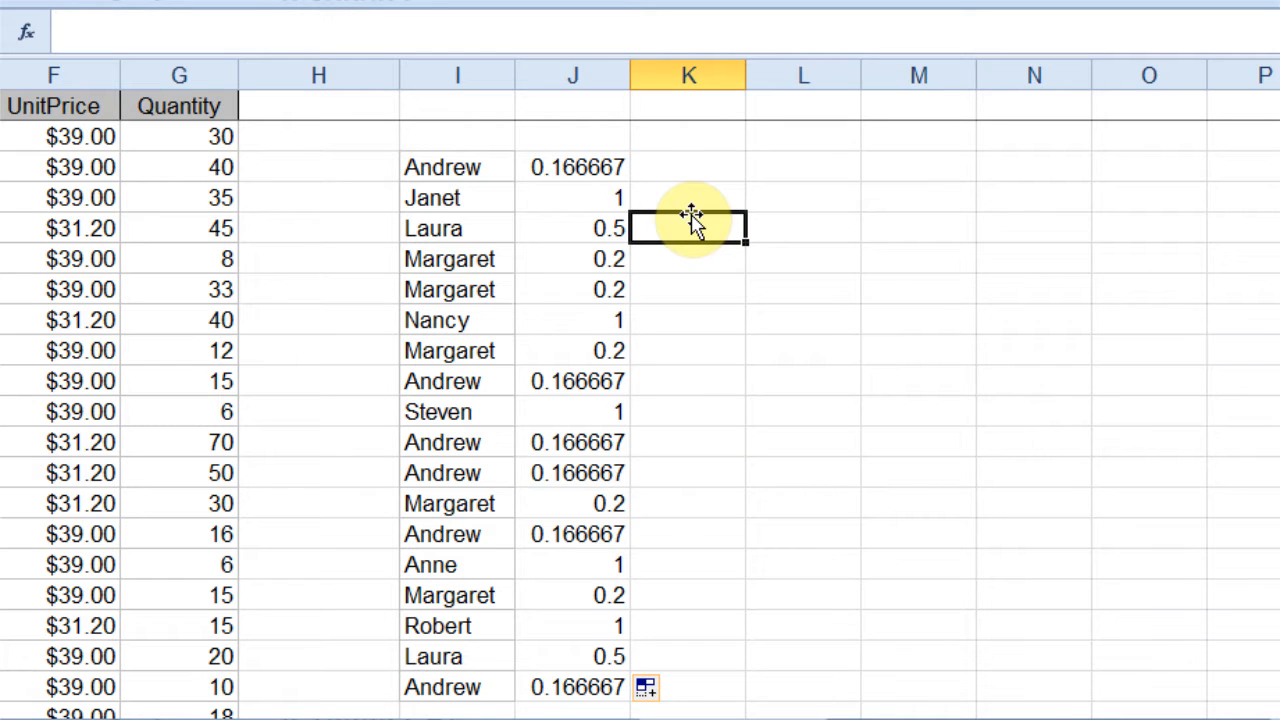
left_click(803, 167)
type("=sum(")
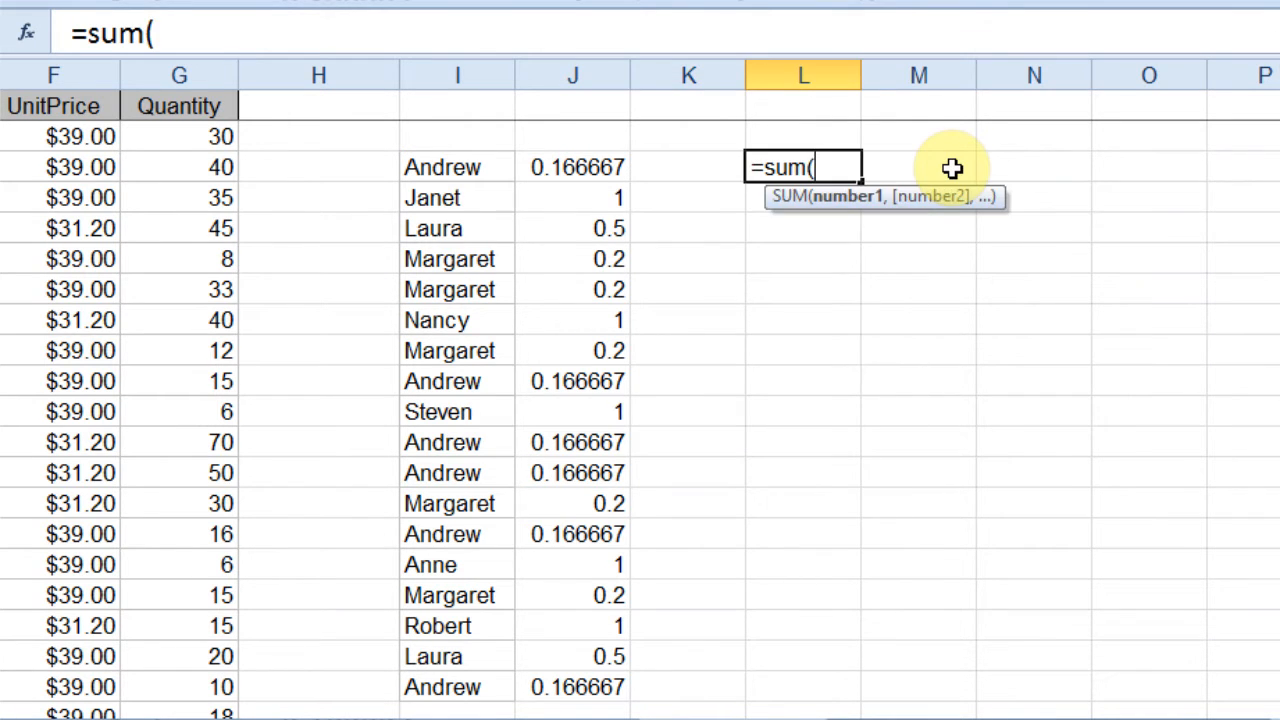
type("1/(countif")
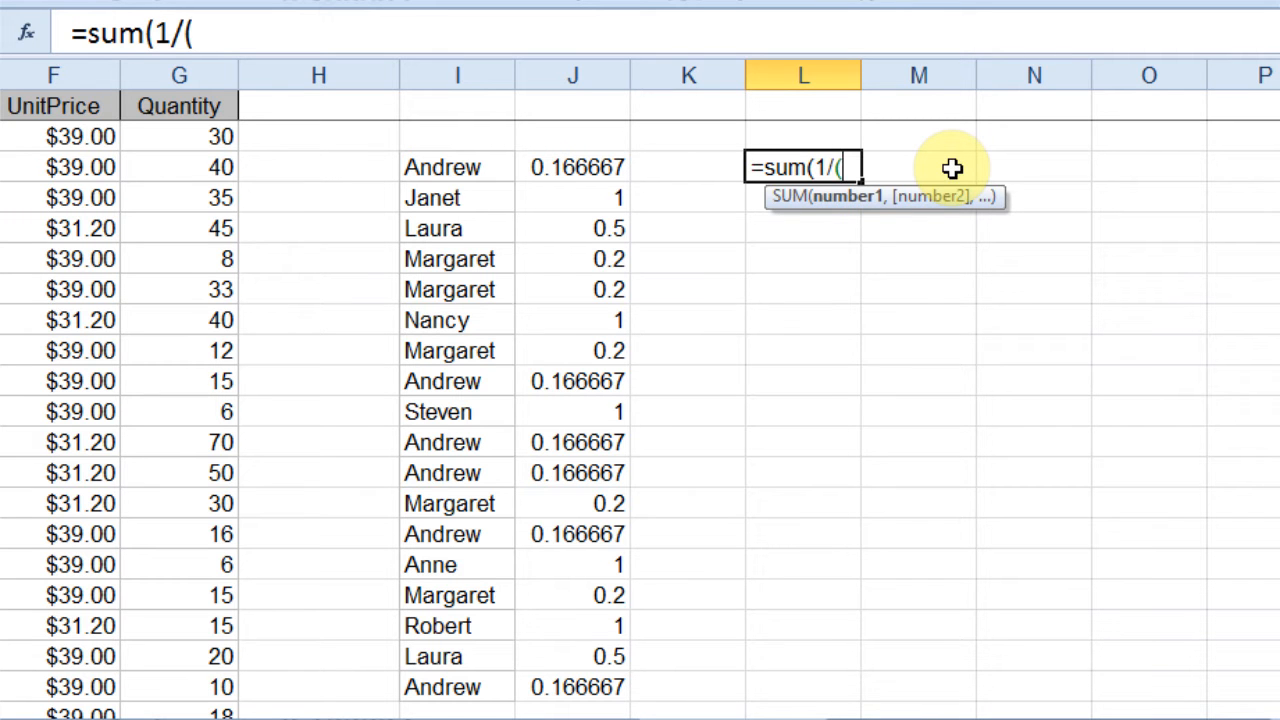
type("(")
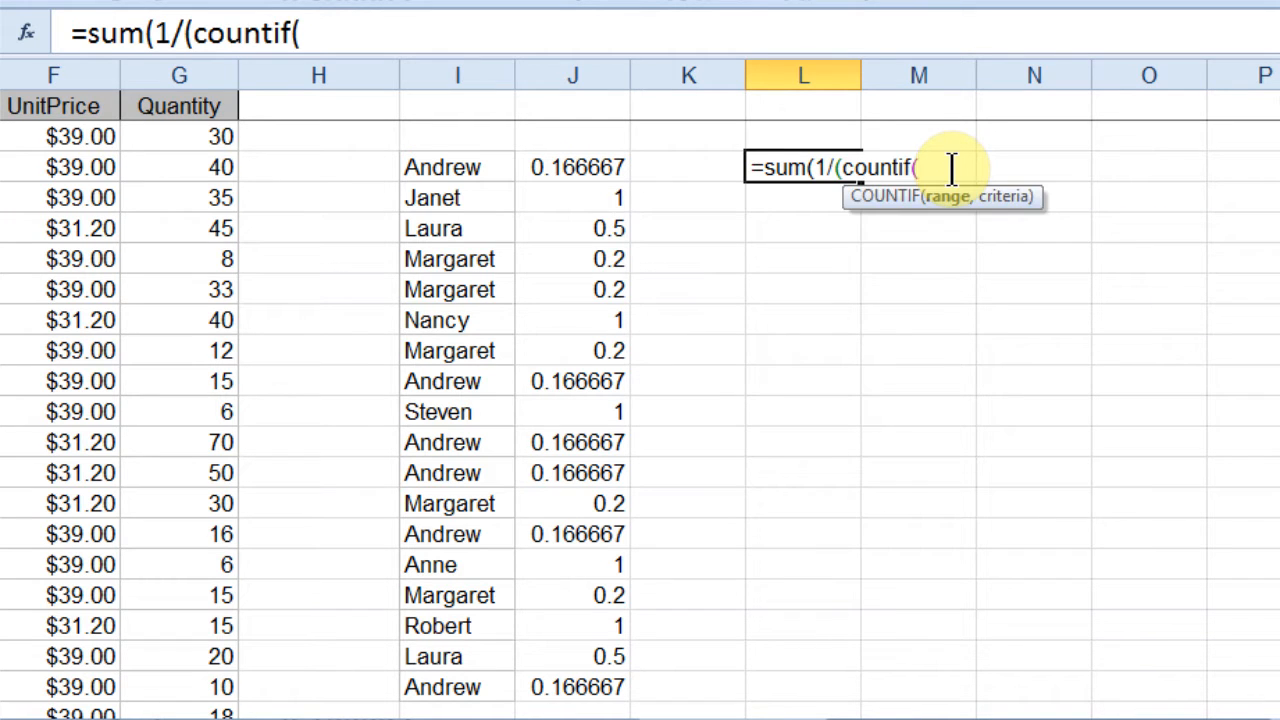
type("sale")
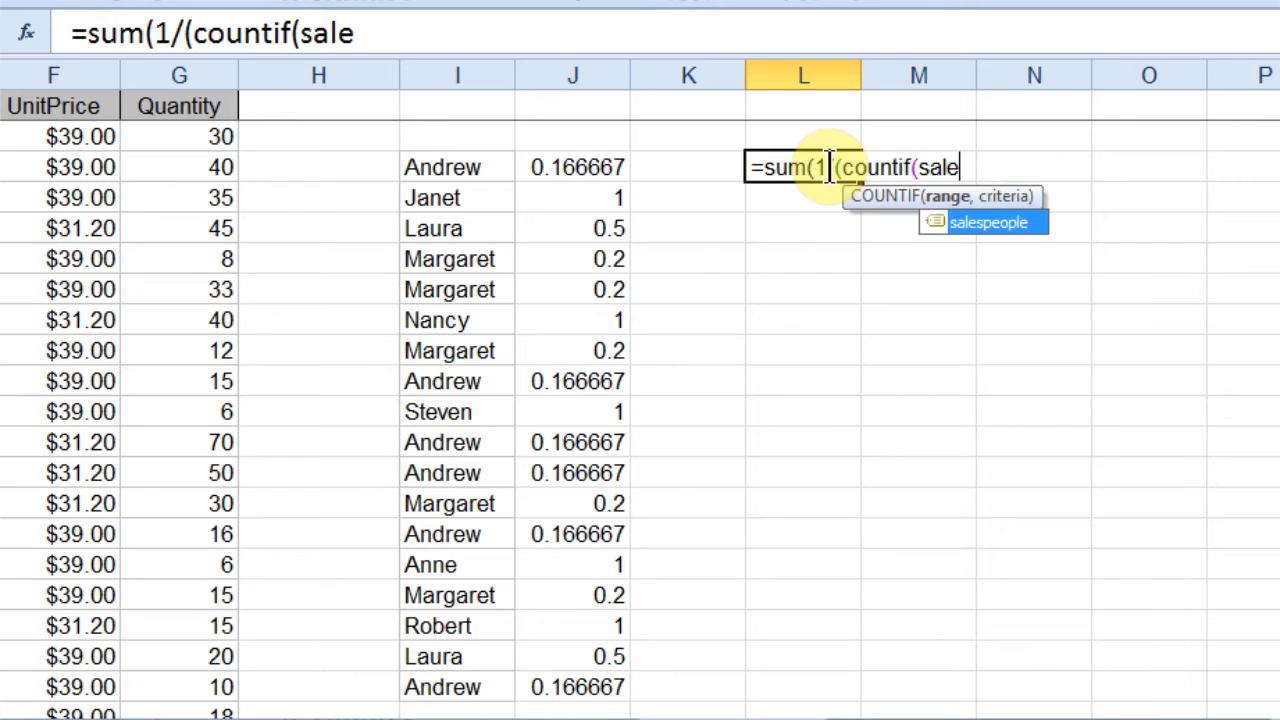
double_click(966, 221)
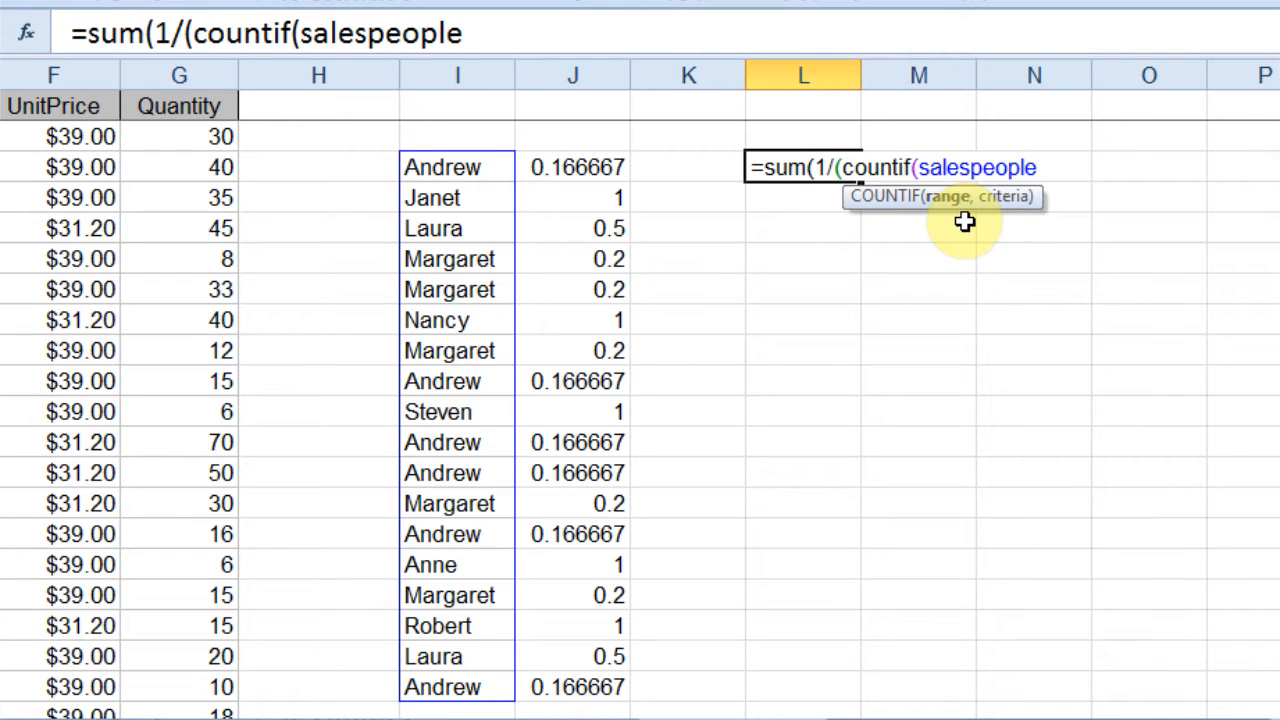
type(",")
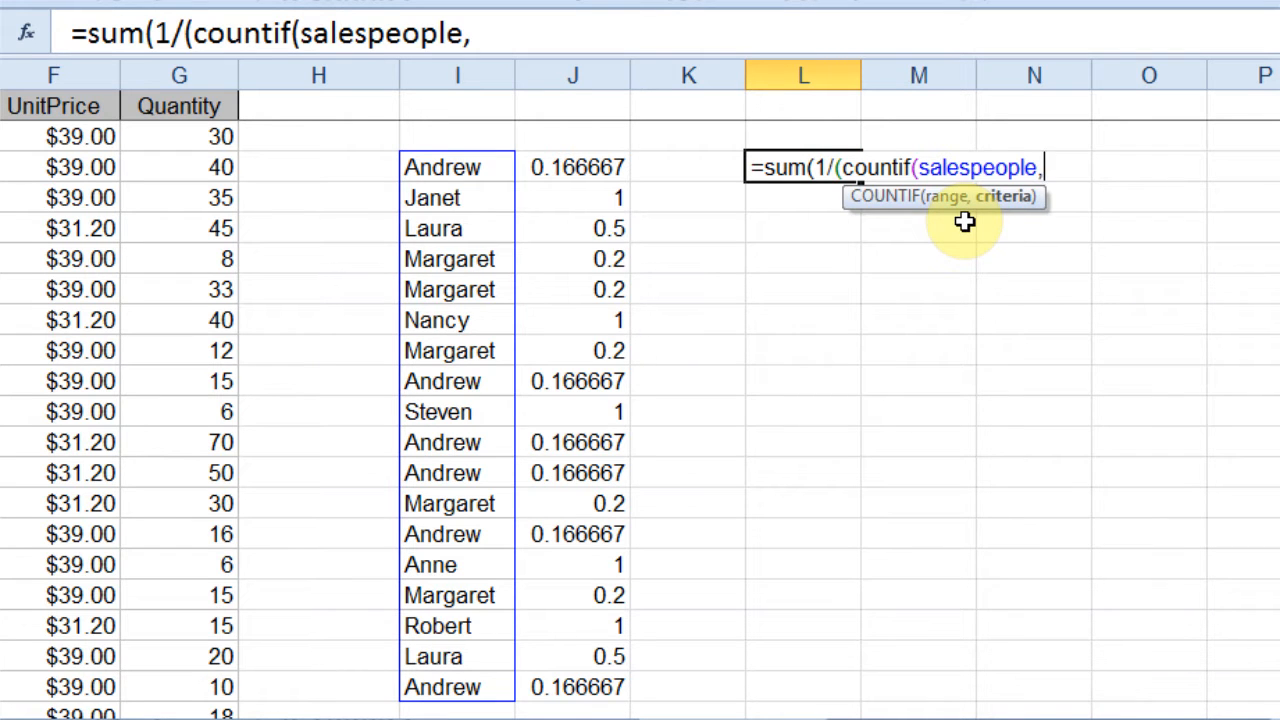
type("sales")
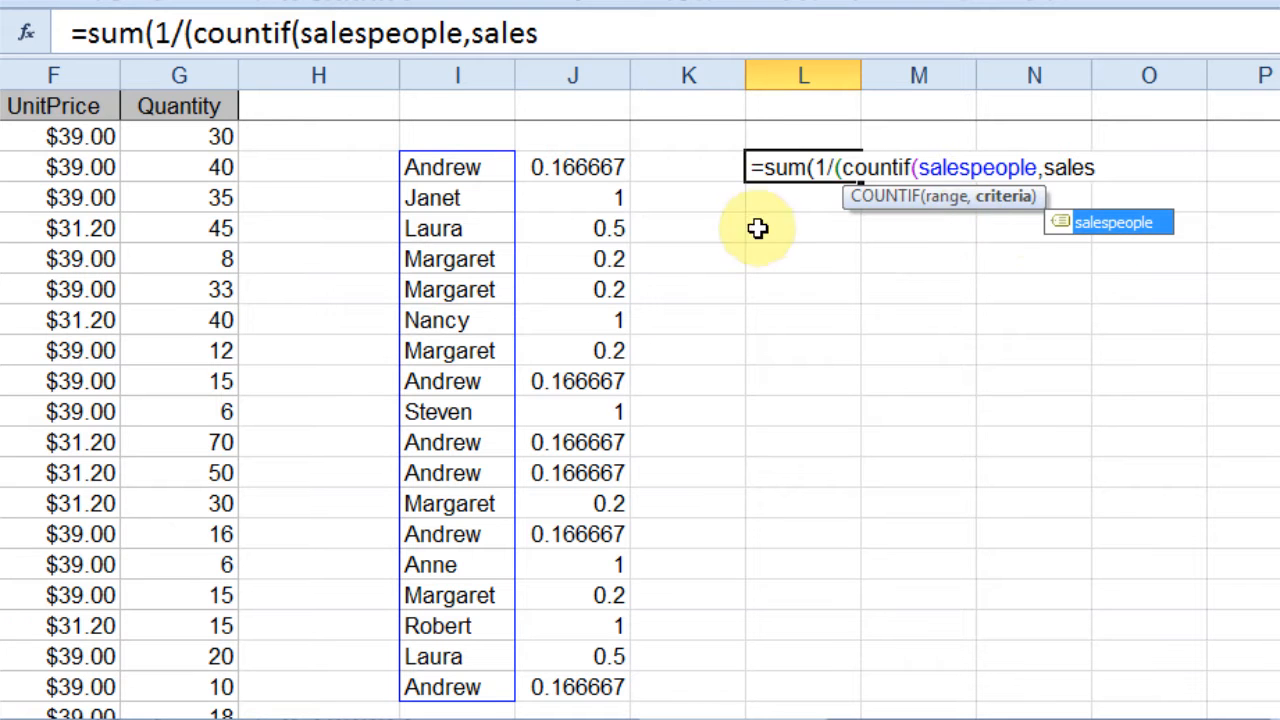
double_click(1113, 225)
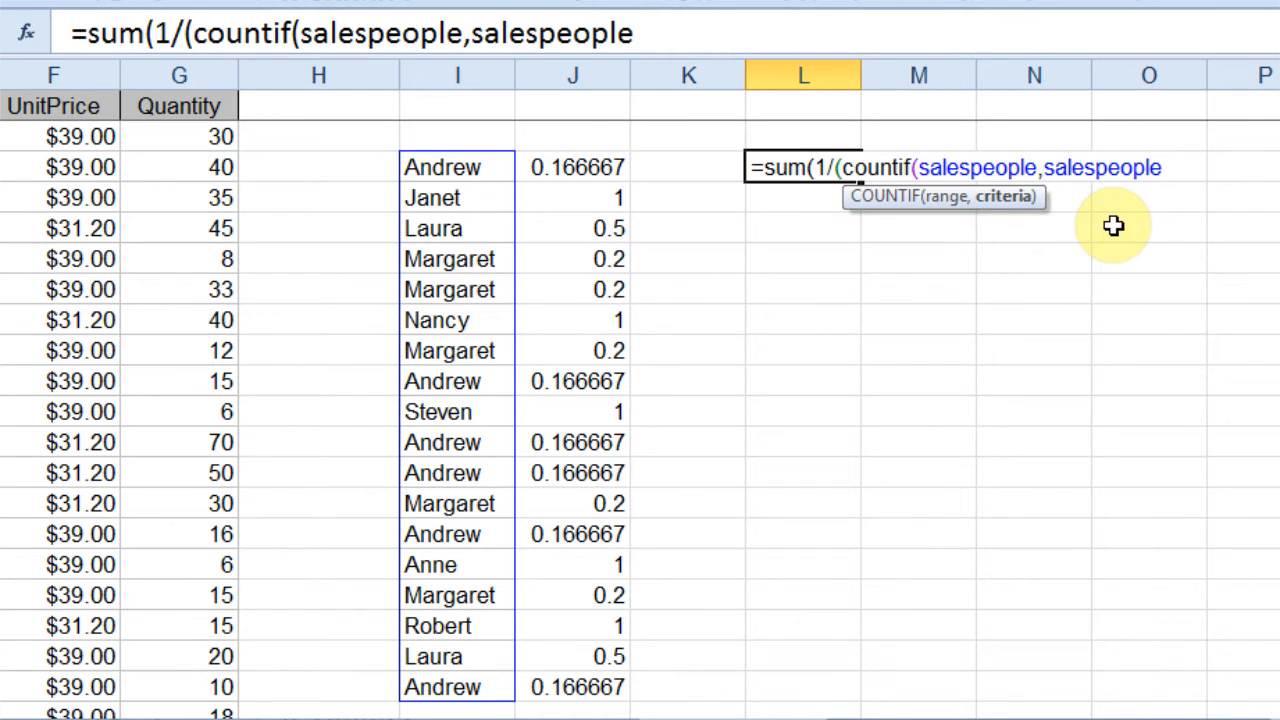
type("))")
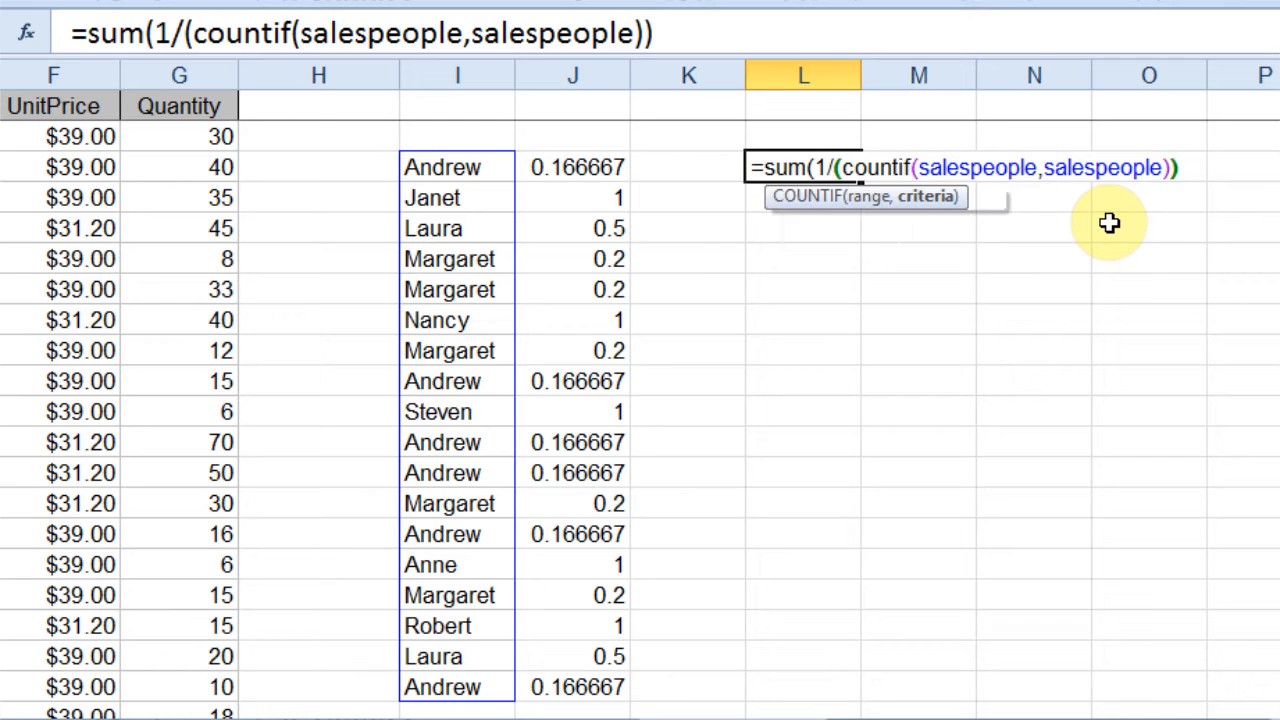
type(")")
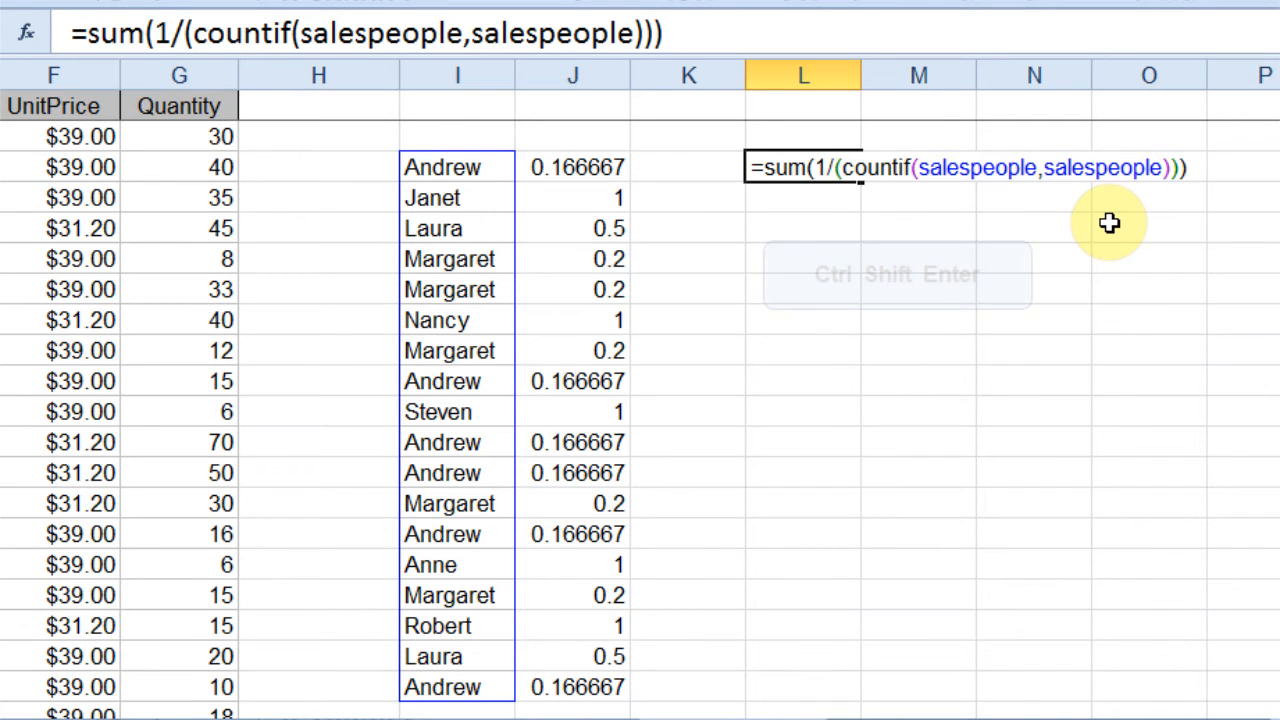
key("ctrl+shift+Return")
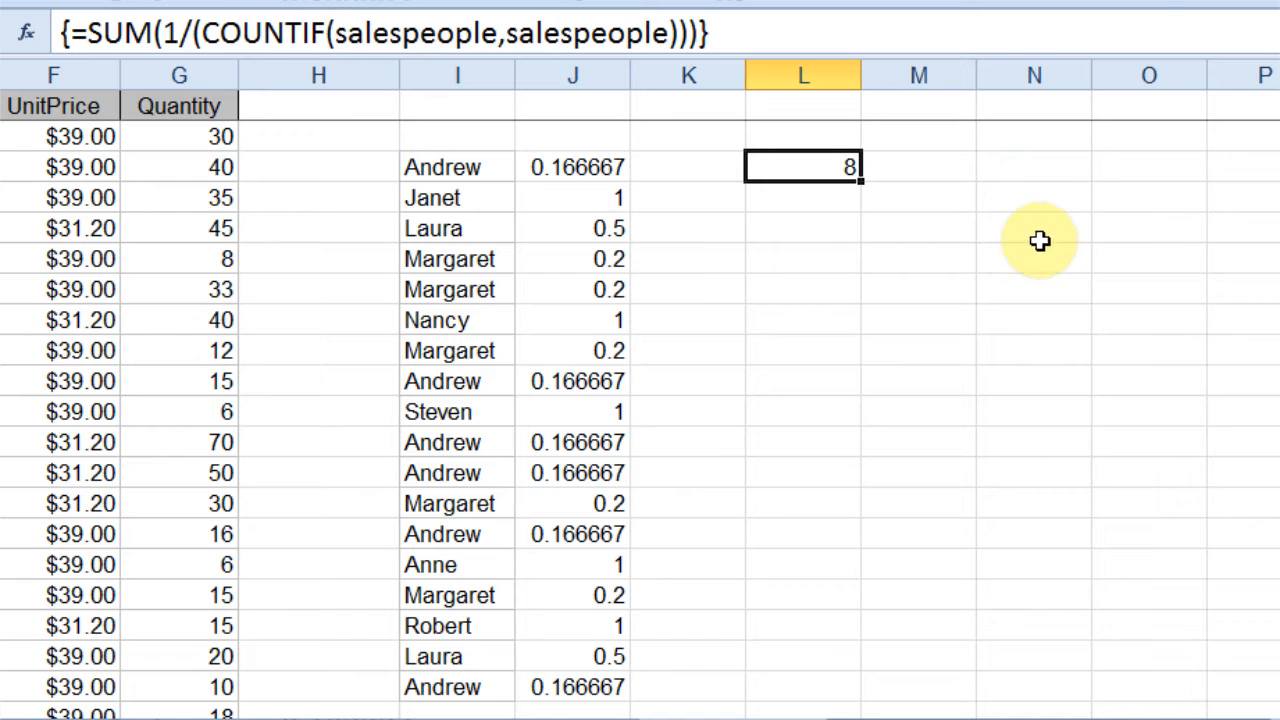
- Open the array formula in L3 to examine its parts against the reciprocals in column J
left_click(571, 196)
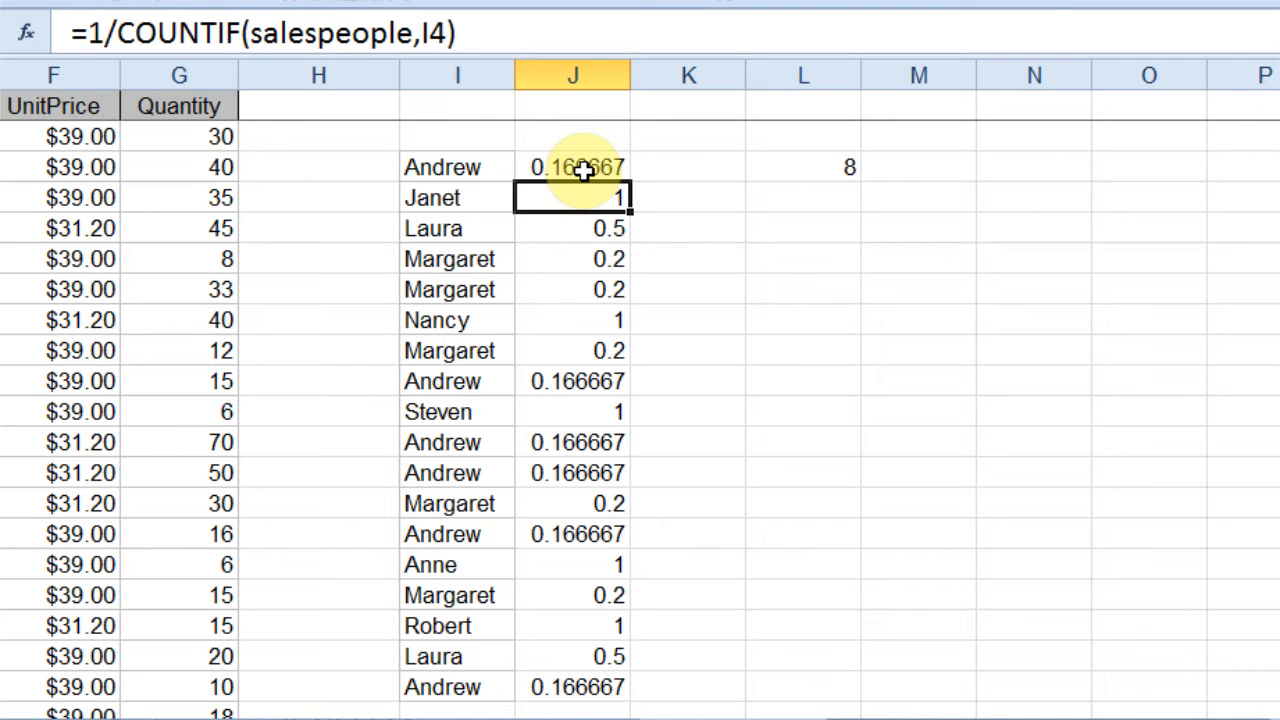
double_click(807, 169)
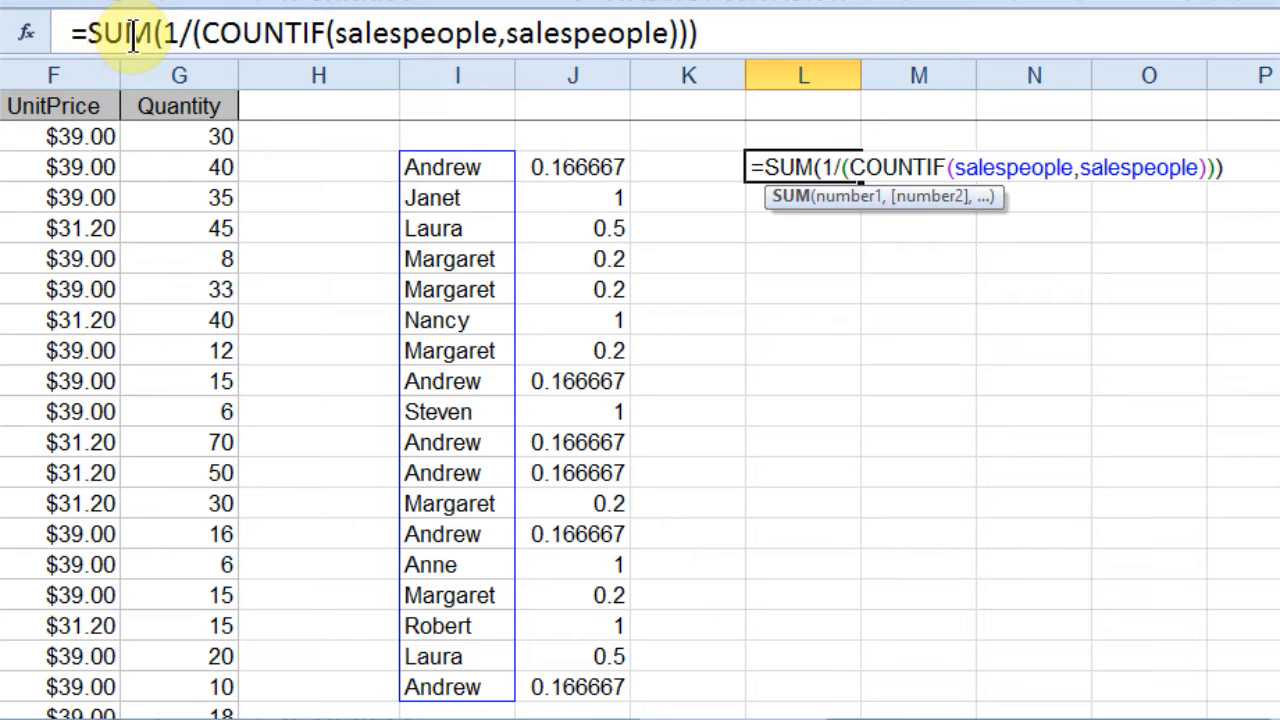